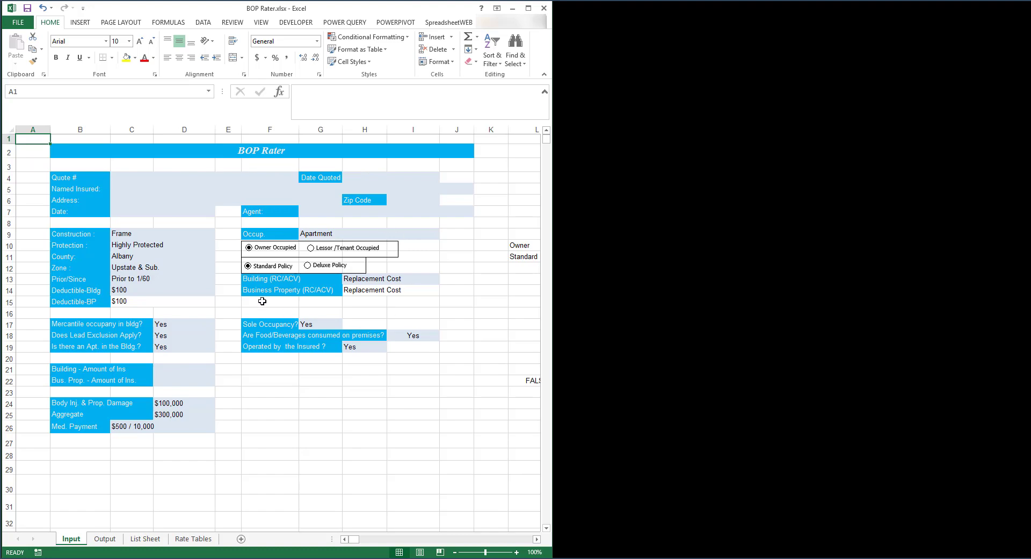
# Browse the List Sheet and Rate Tables, then show the BOP Quote on the Output sheet
pyautogui.click(152, 539)
pyautogui.click(194, 538)
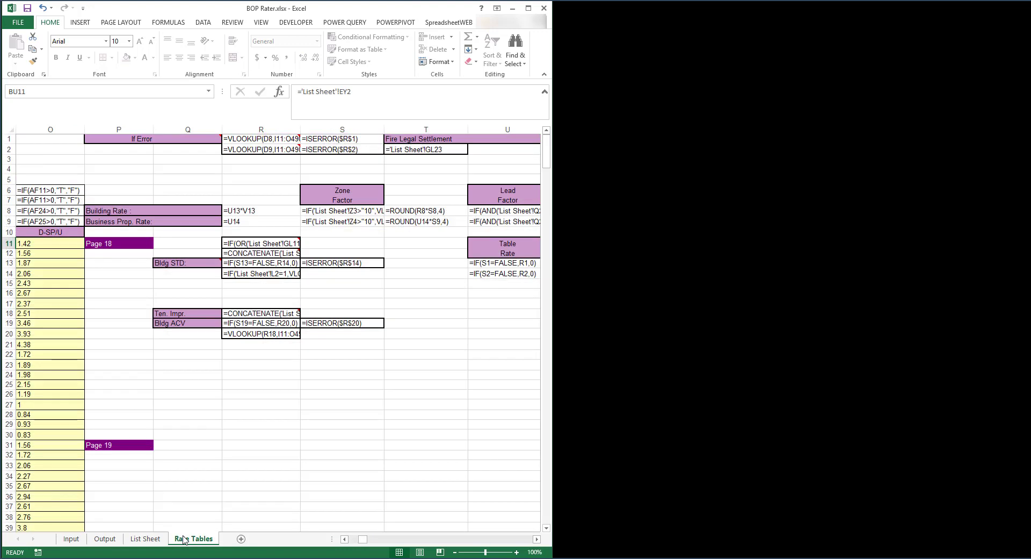
pyautogui.click(105, 539)
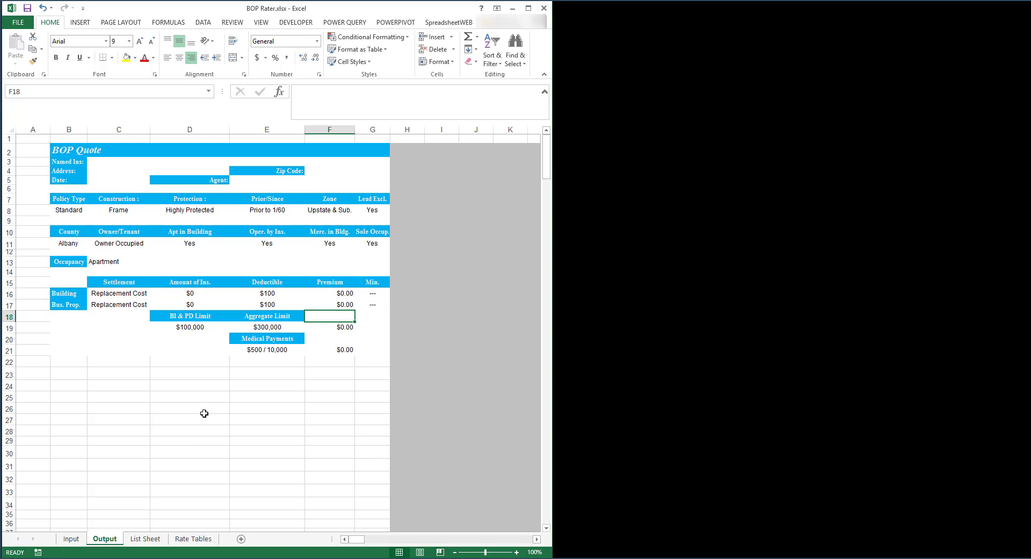
# On the Input sheet, enter the quote number, insured ABC Corp., the address and date 7/1/2017
pyautogui.click(80, 539)
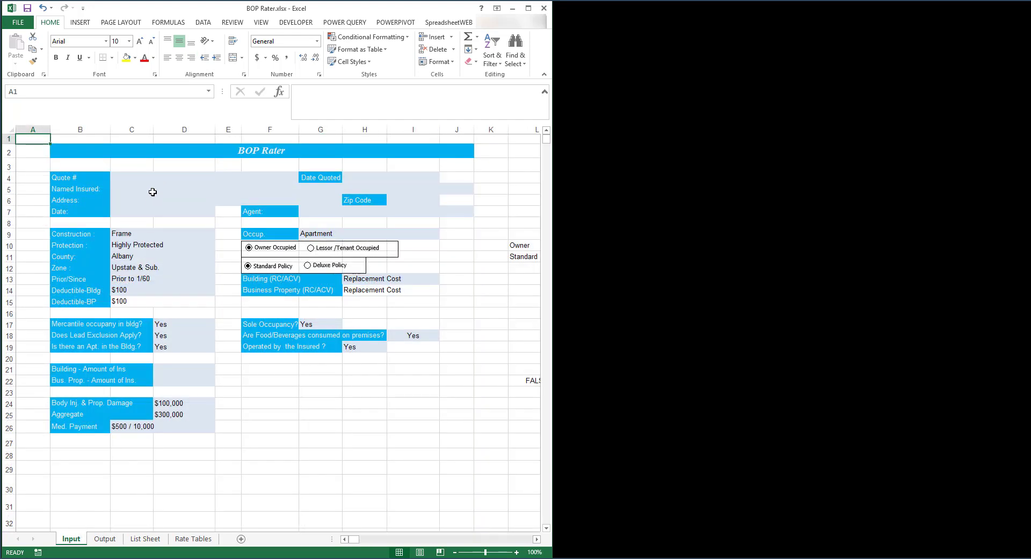
pyautogui.click(155, 177)
pyautogui.write('12345')
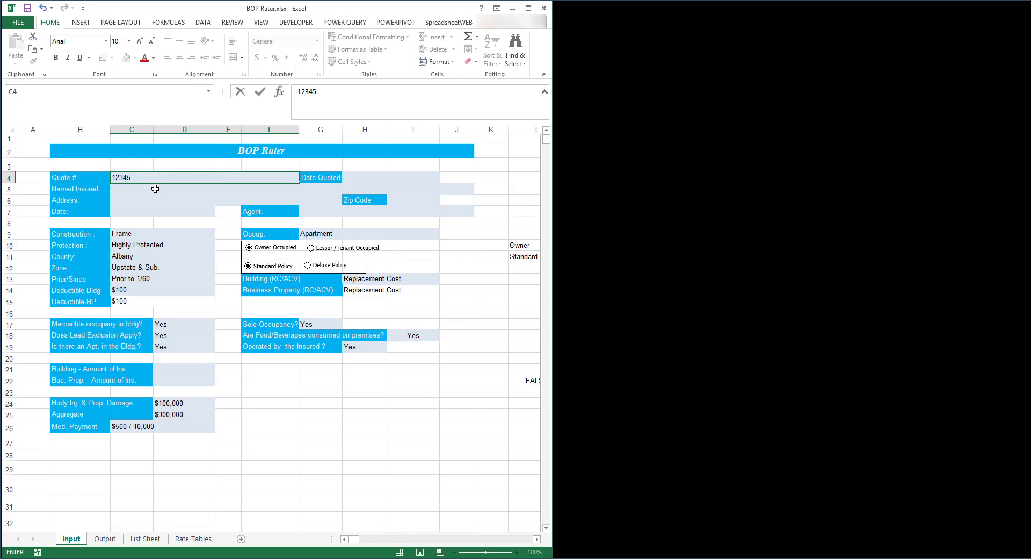
pyautogui.click(156, 188)
pyautogui.write('ABC Corp.')
pyautogui.press('Return')
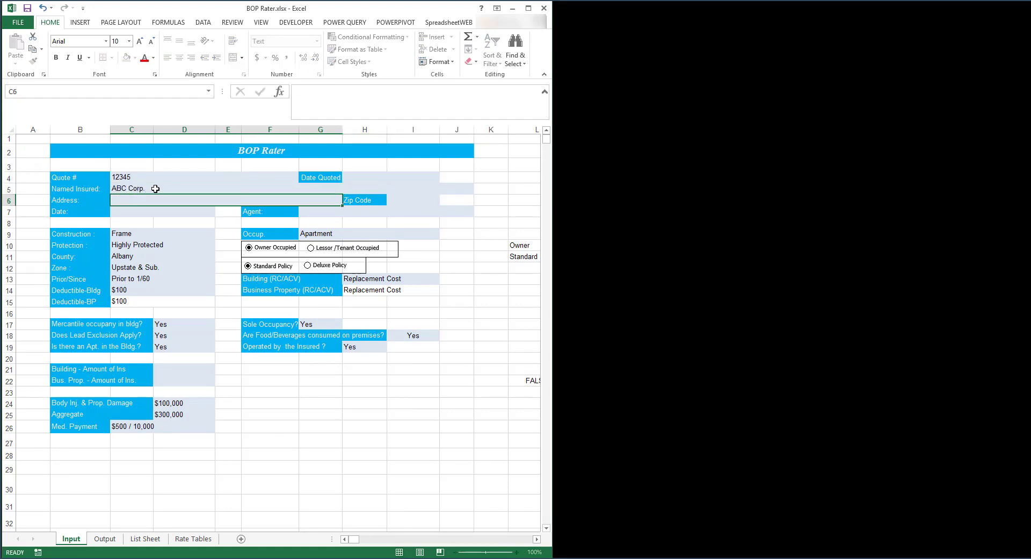
pyautogui.write('123 Main St.')
pyautogui.press('Return')
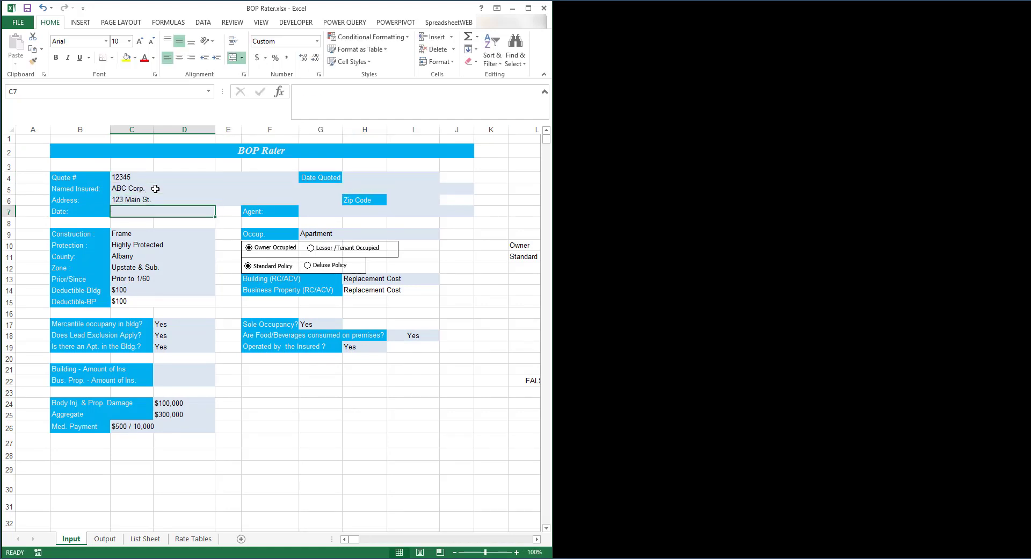
pyautogui.write('7/1/2017')
pyautogui.press('Return')
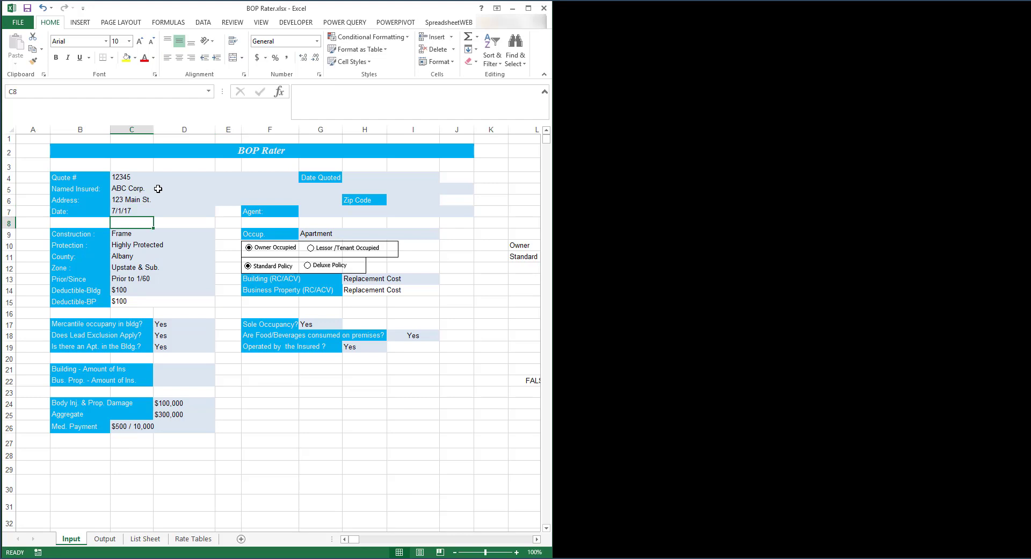
# Set Date Quoted to 6/22/2017 and fill in the zip code
pyautogui.click(358, 176)
pyautogui.write('6/22/201')
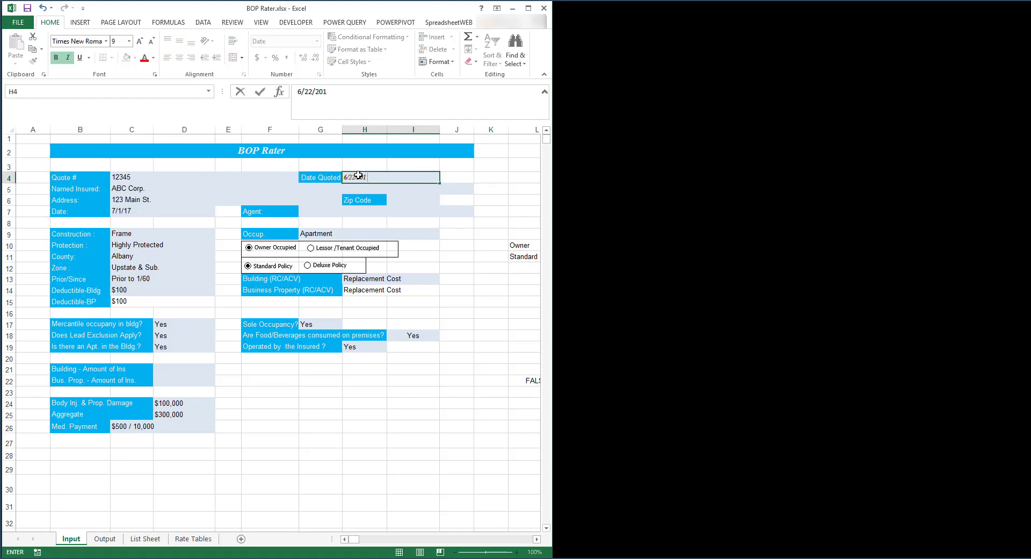
pyautogui.write('7')
pyautogui.press('Return')
pyautogui.click(408, 201)
pyautogui.write('12345')
pyautogui.press('Return')
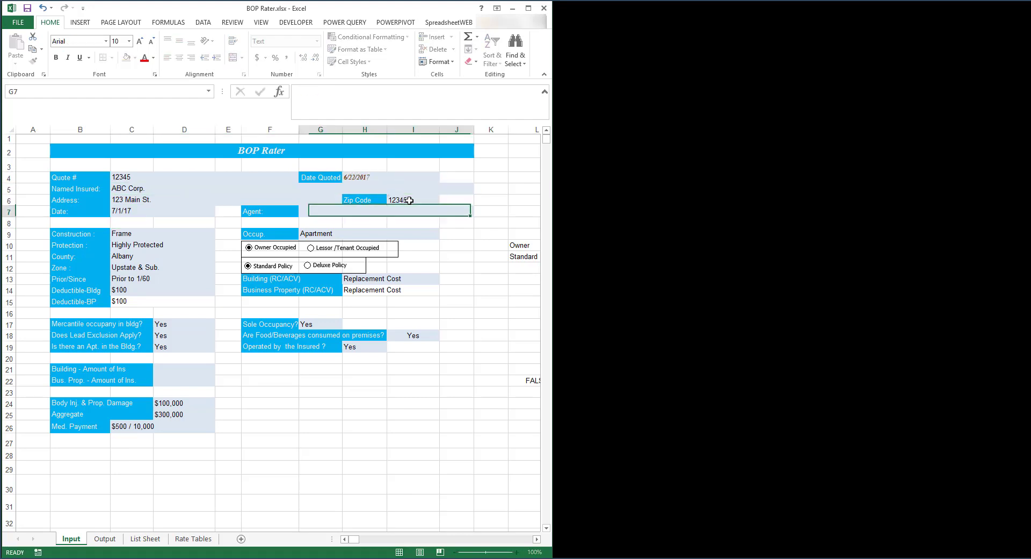
# Enter building $100,000 and business property $200,000 amounts of insurance in D21 and D22
pyautogui.click(159, 368)
pyautogui.write('500000')
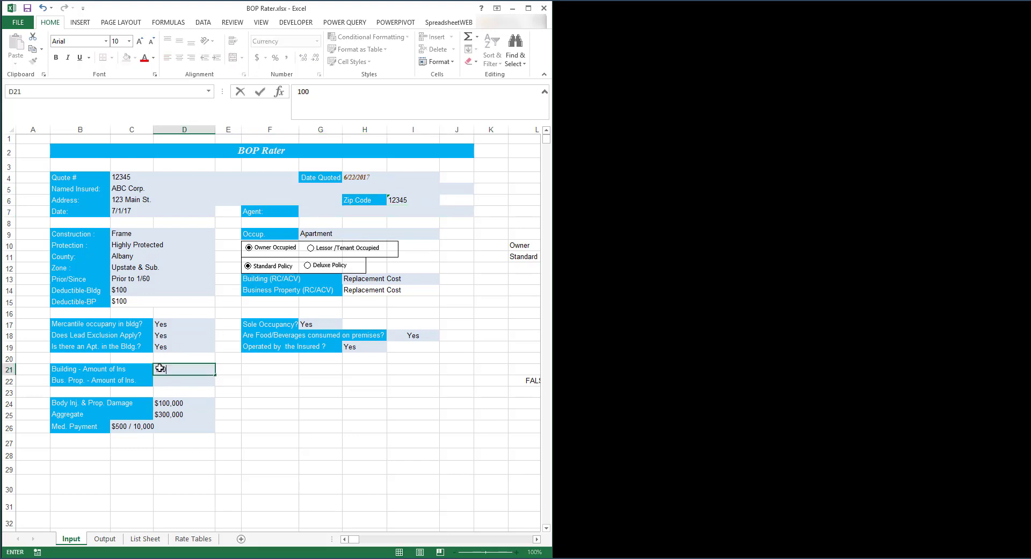
pyautogui.press('Return')
pyautogui.write('200000')
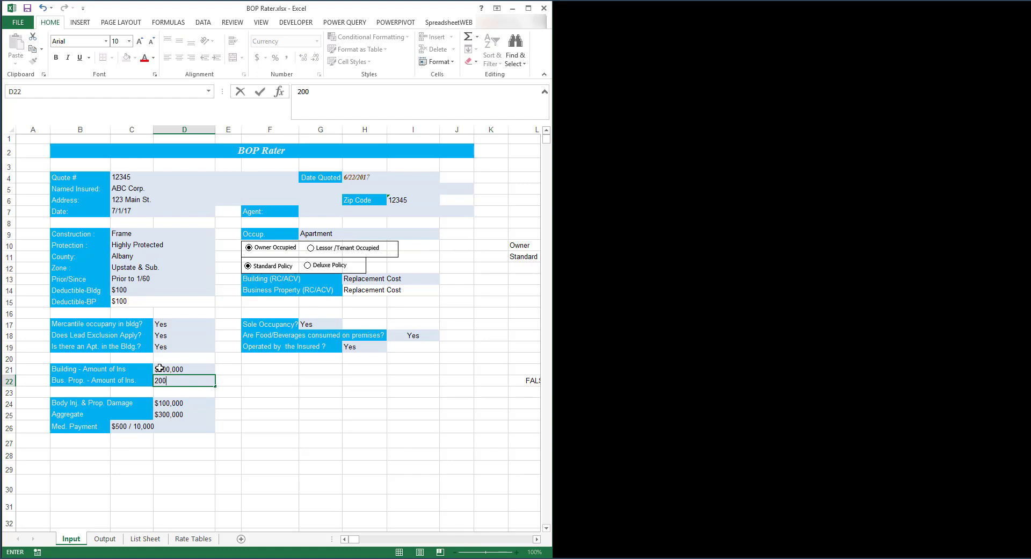
pyautogui.press('Return')
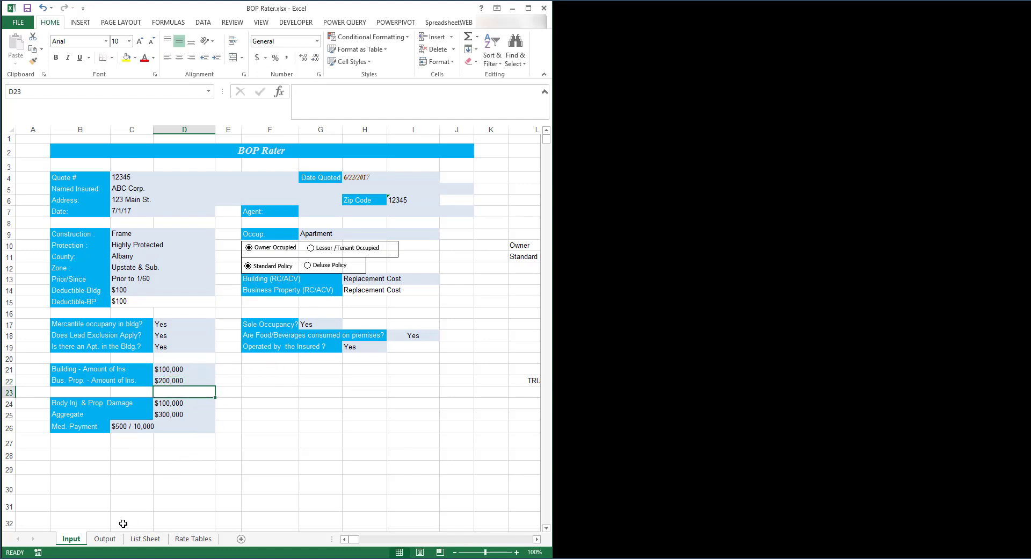
# Inspect the $584.00 and $1,168.00 premium formulas in F16 and F17 on the Output sheet
pyautogui.click(112, 539)
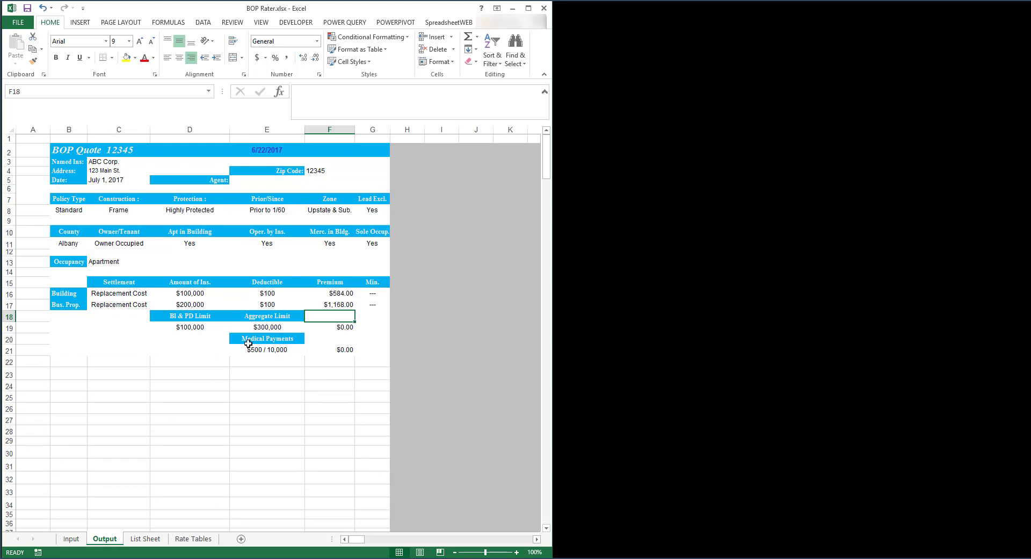
pyautogui.click(334, 289)
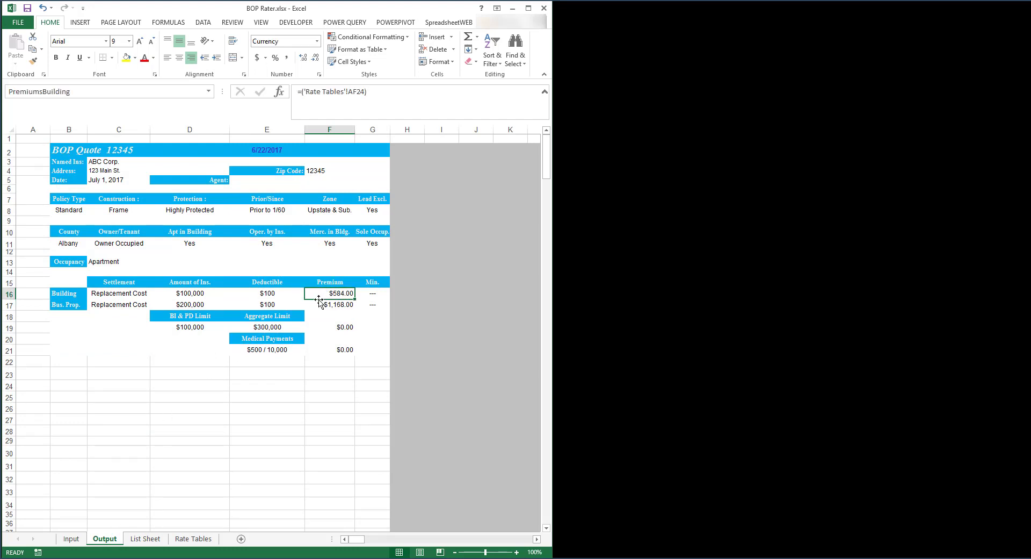
pyautogui.click(315, 304)
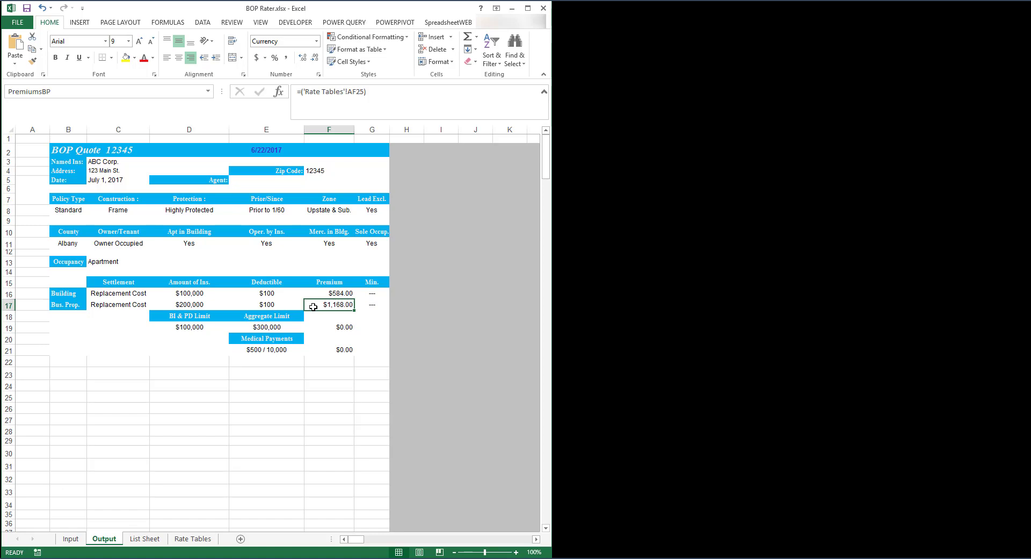
pyautogui.moveTo(303, 558)
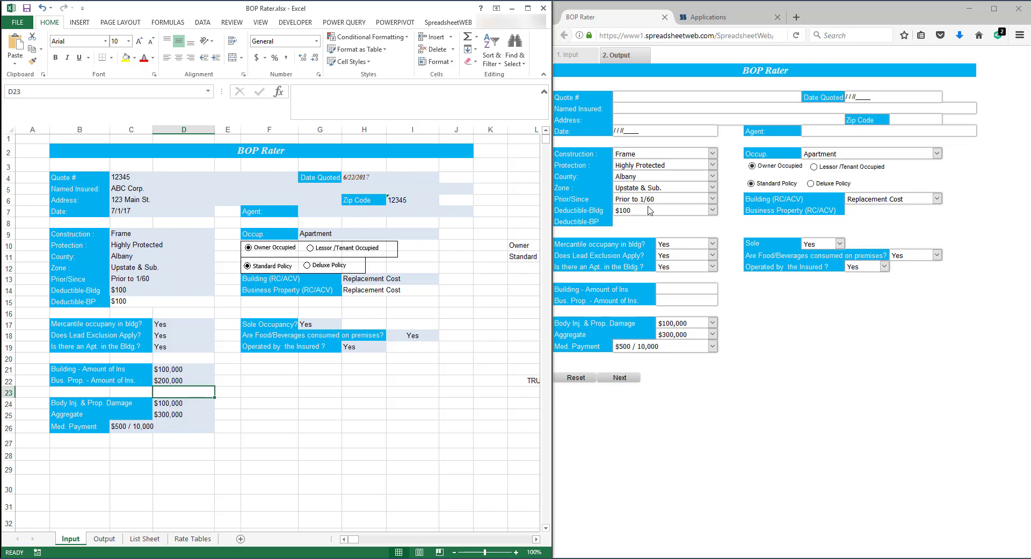
pyautogui.click(212, 234)
pyautogui.click(219, 235)
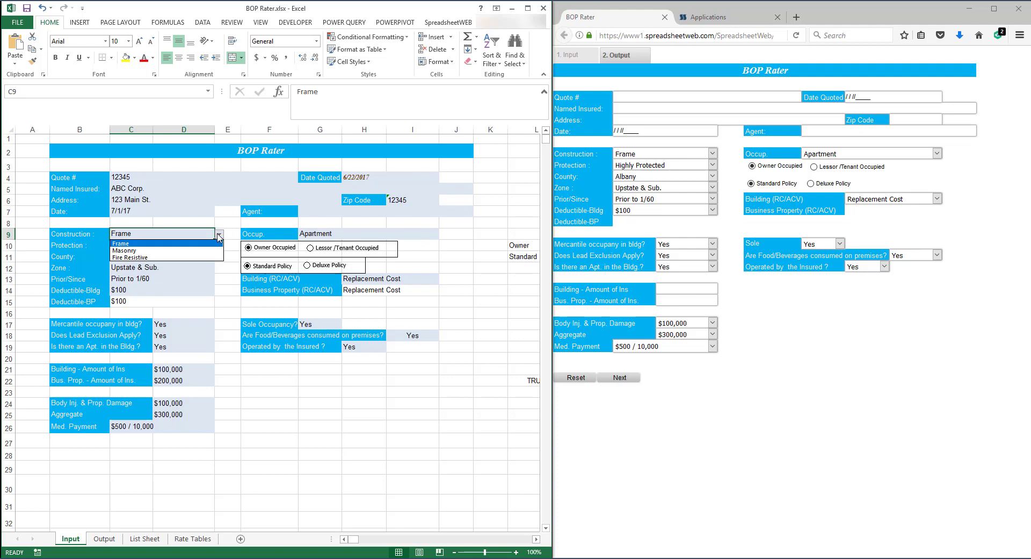
pyautogui.click(219, 234)
pyautogui.click(712, 154)
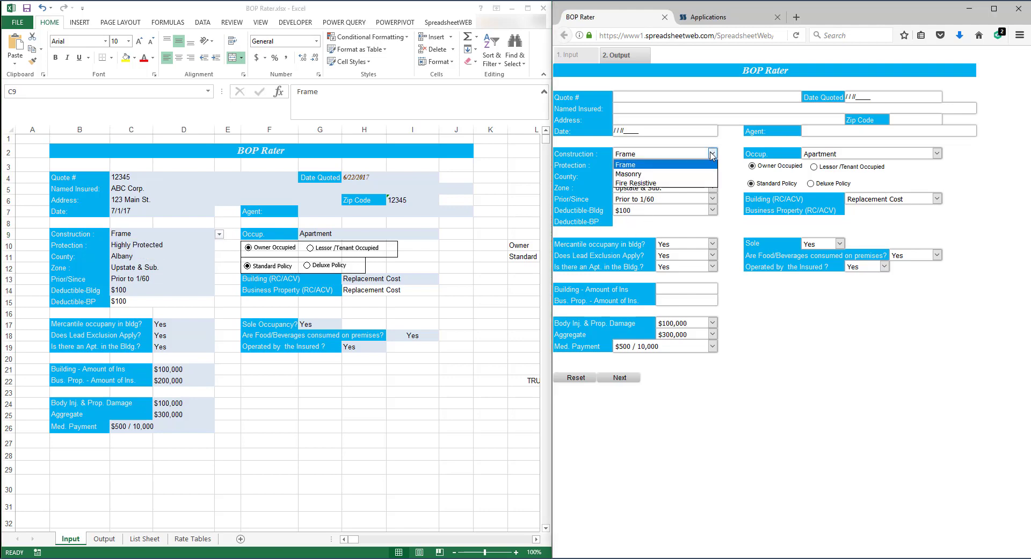
pyautogui.click(713, 155)
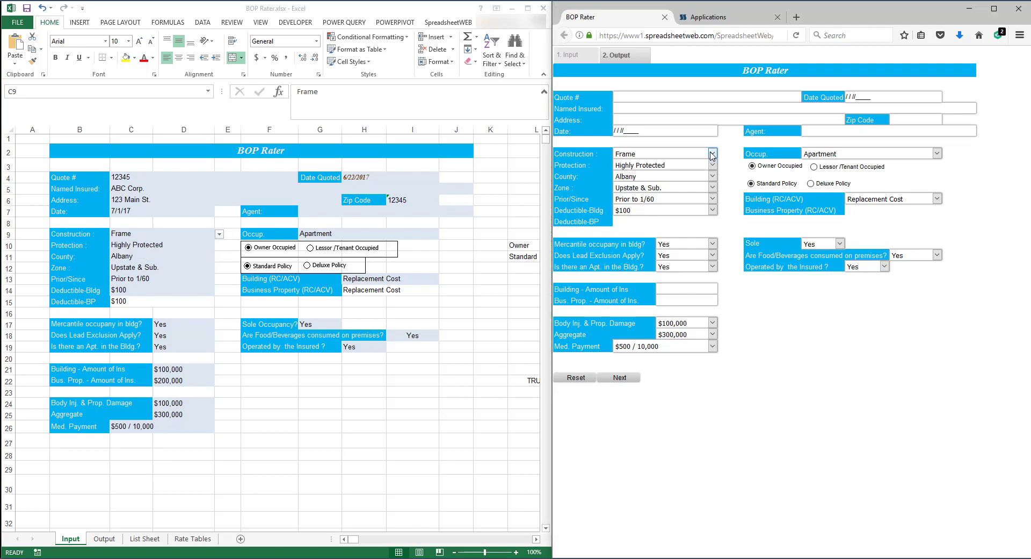
pyautogui.click(319, 247)
pyautogui.click(316, 248)
pyautogui.click(297, 249)
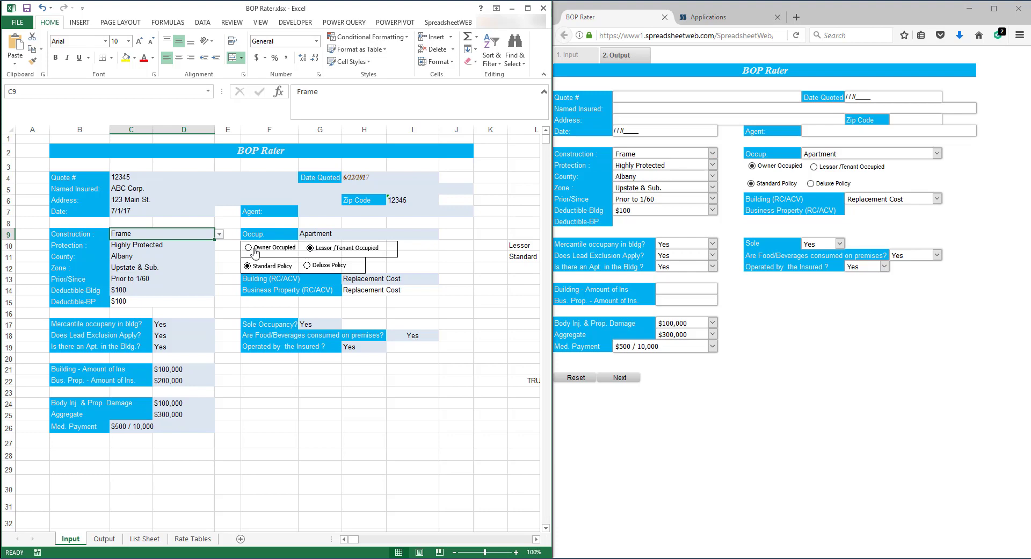
pyautogui.click(812, 167)
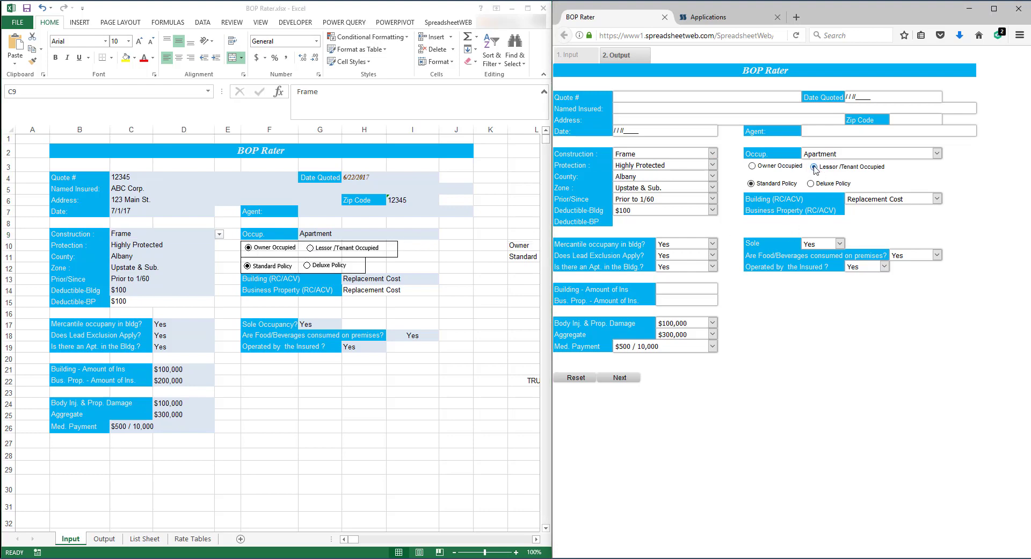
pyautogui.click(753, 167)
pyautogui.click(629, 54)
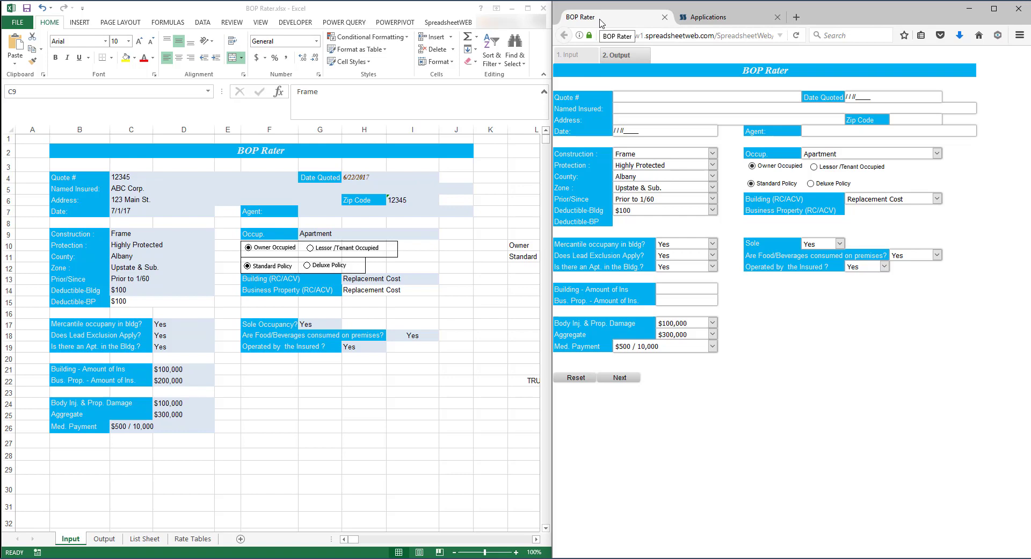
# Fill the web form's quote number, Named Insured ABC Corp. and address fields
pyautogui.click(615, 56)
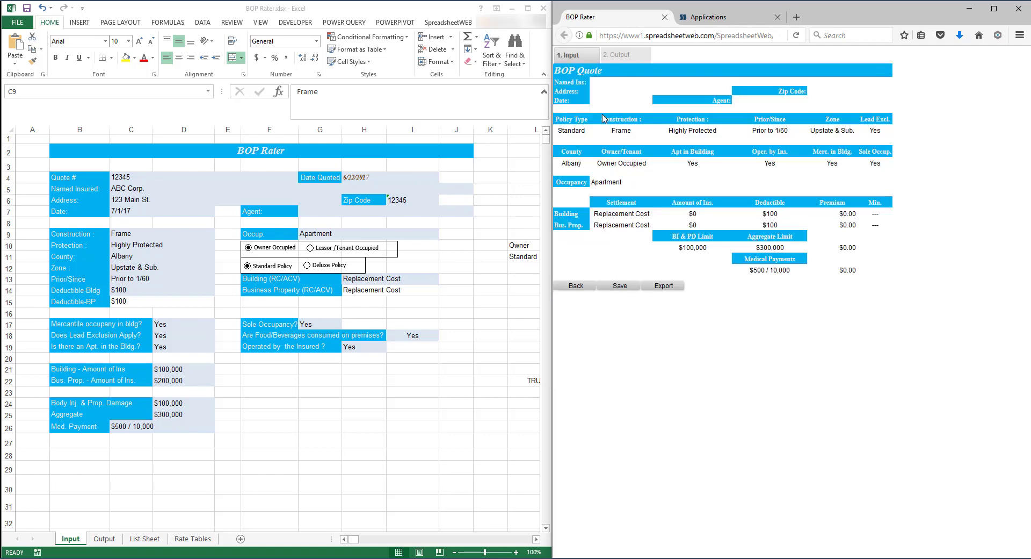
pyautogui.click(593, 59)
pyautogui.click(642, 95)
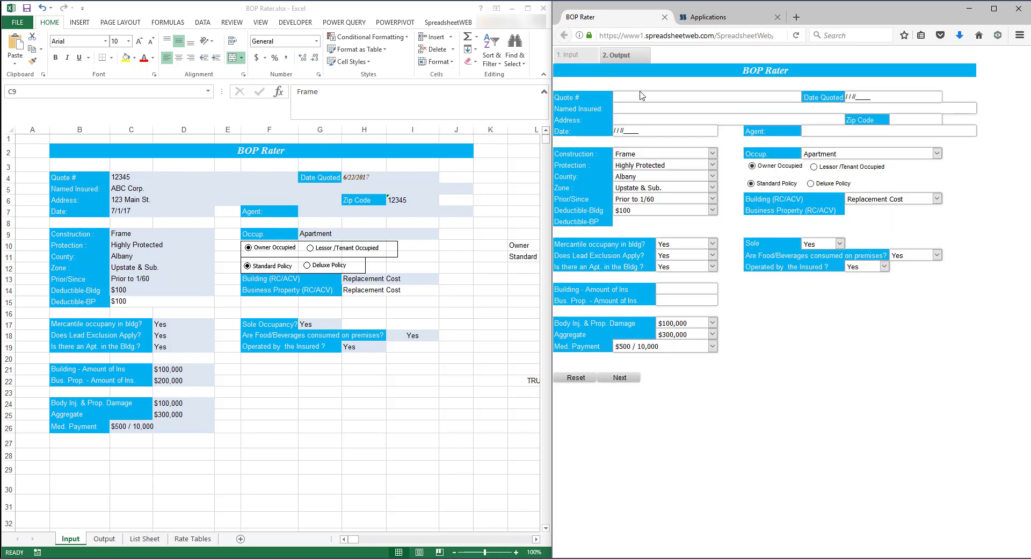
pyautogui.write('12345')
pyautogui.press('Tab')
pyautogui.write('ABC Corp.')
pyautogui.press('Tab')
pyautogui.write('123 Main St.')
# Pick July 1, 2017 as the Date and June 22, 2017 as Date Quoted
pyautogui.click(642, 131)
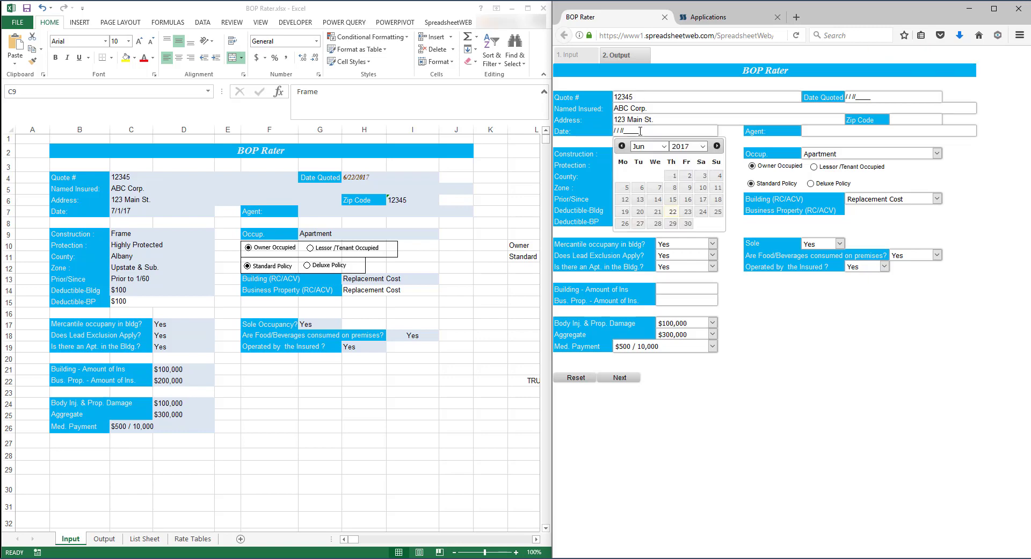
pyautogui.click(717, 145)
pyautogui.click(701, 176)
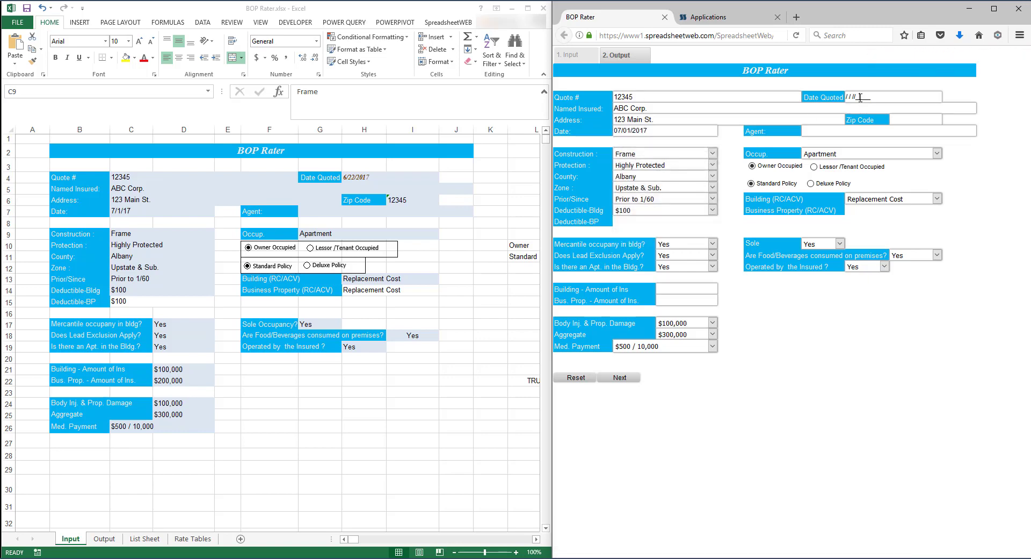
pyautogui.click(892, 97)
pyautogui.click(903, 177)
# Enter building amount 100,000 and business property amount 200,000
pyautogui.click(672, 288)
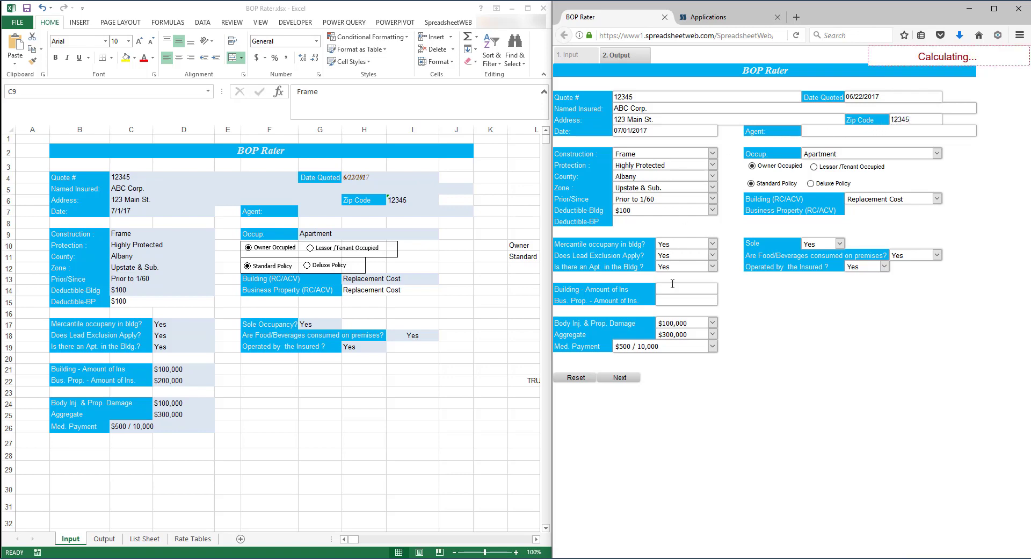
pyautogui.write('100,000')
pyautogui.press('Tab')
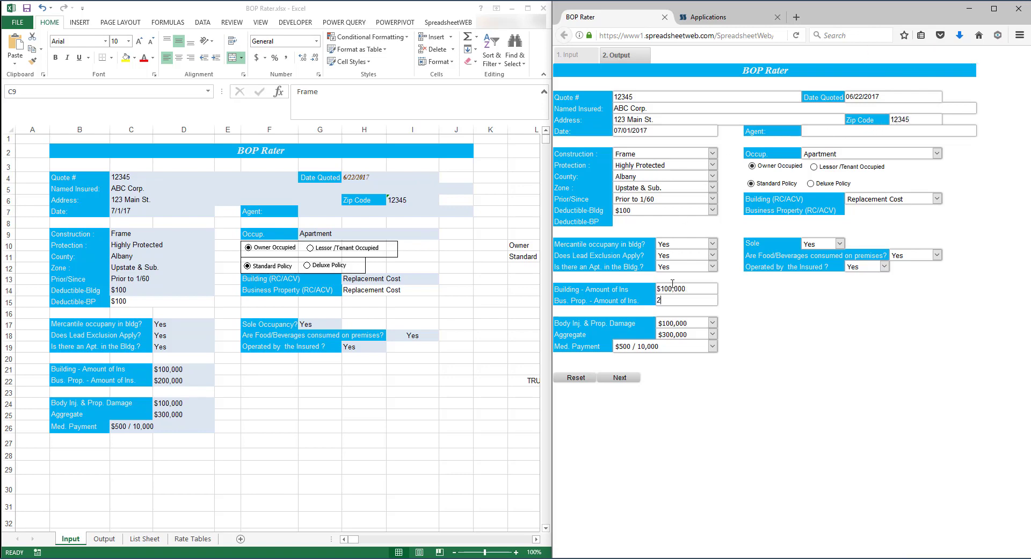
pyautogui.write('200,000')
pyautogui.click(760, 299)
# Compare the web quote's premiums with Excel's Output sheet and save the quote record
pyautogui.click(619, 55)
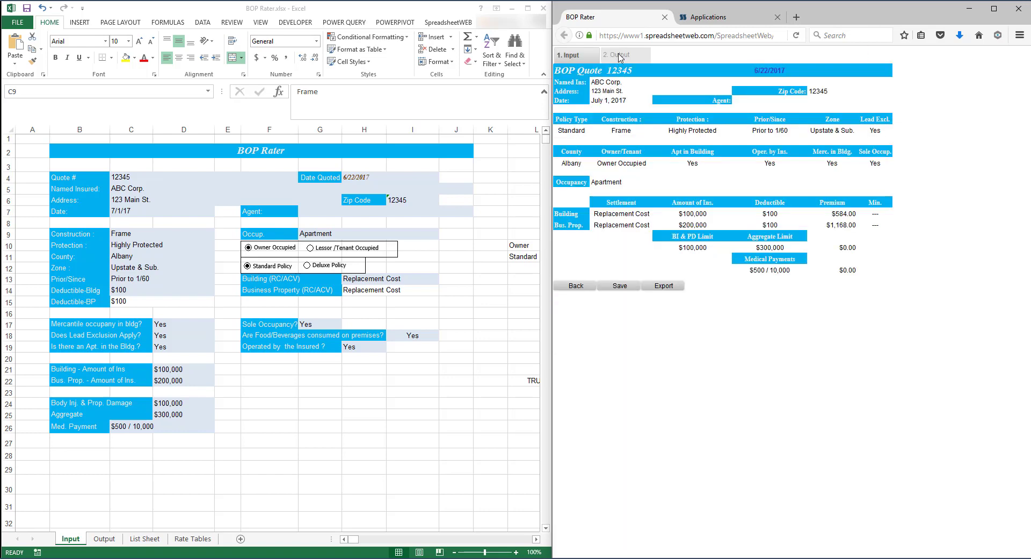
pyautogui.click(95, 541)
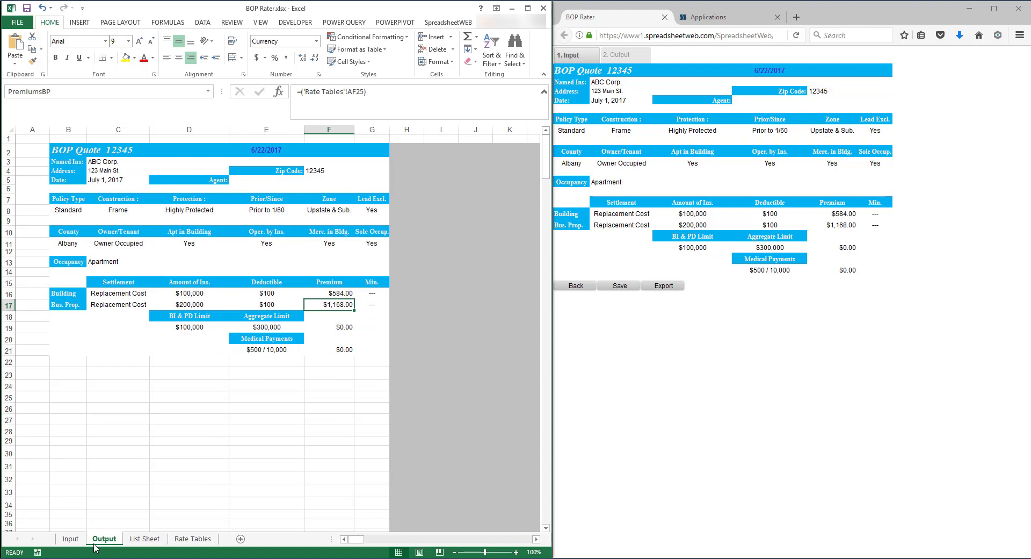
pyautogui.click(604, 286)
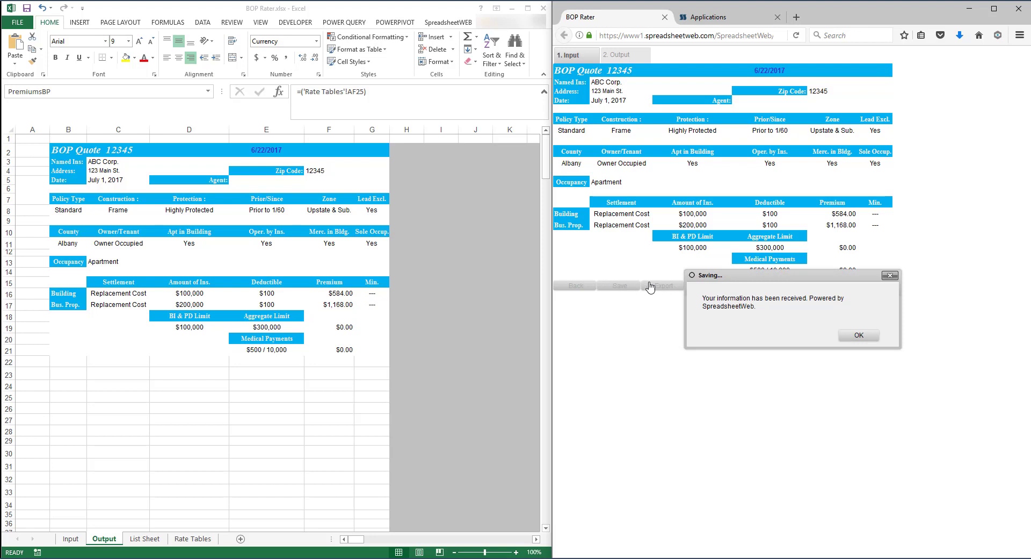
pyautogui.click(874, 337)
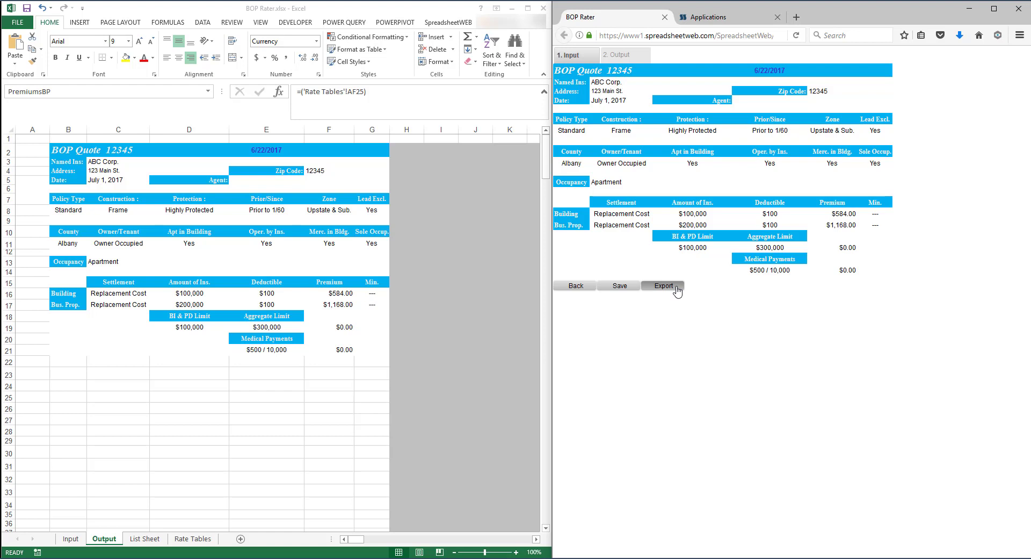
# Export the quote, accept the download notice, and open the PDF with Adobe Reader
pyautogui.click(676, 288)
pyautogui.click(860, 335)
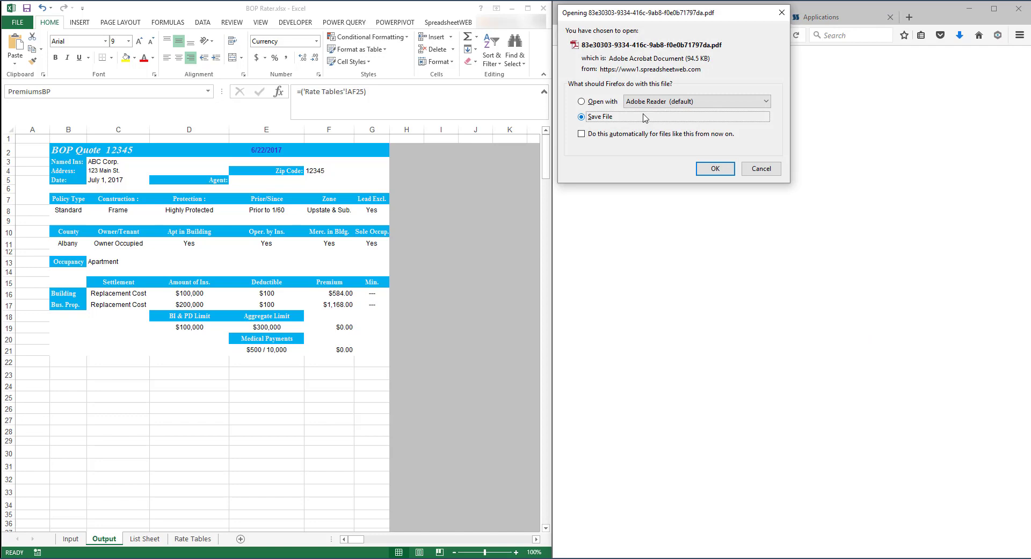
pyautogui.click(611, 101)
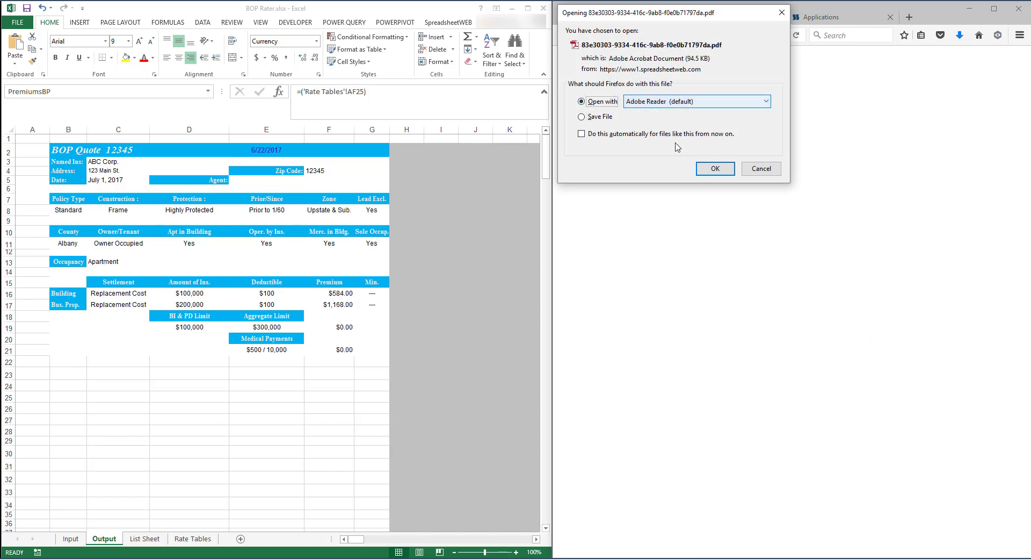
pyautogui.click(715, 168)
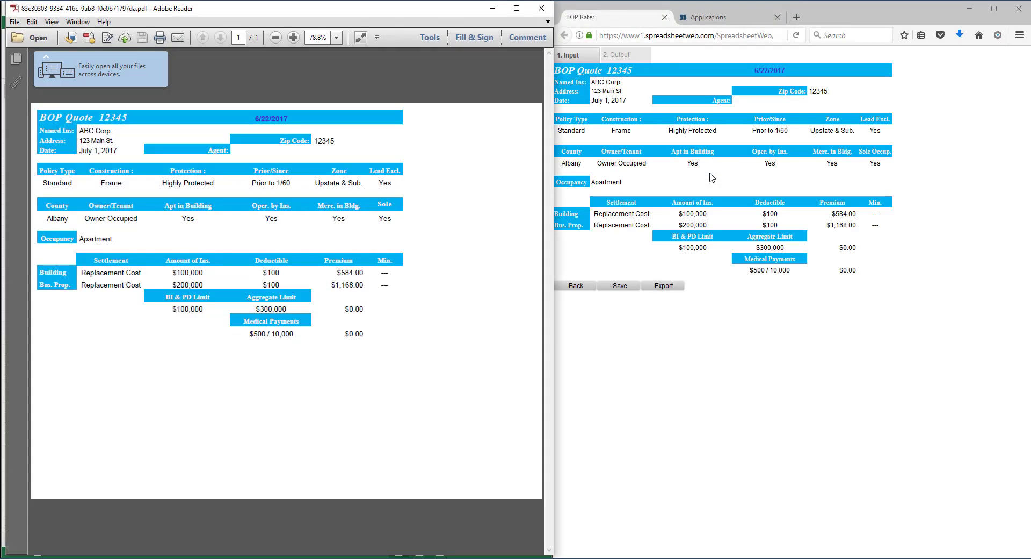
# Close the Adobe Reader window showing the quote PDF
pyautogui.click(541, 8)
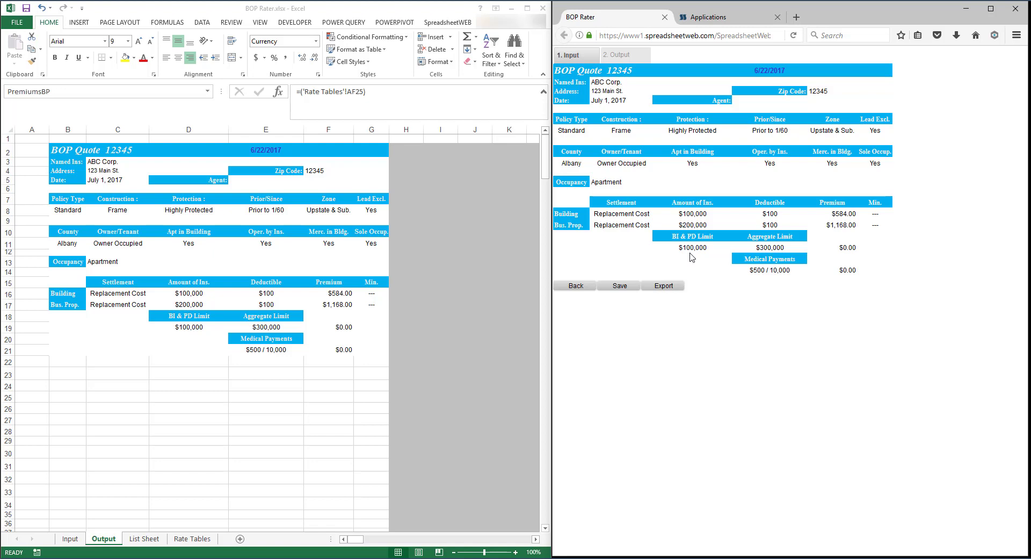
# From the Applications page, log out via the user menu and maximize the browser
pyautogui.click(736, 23)
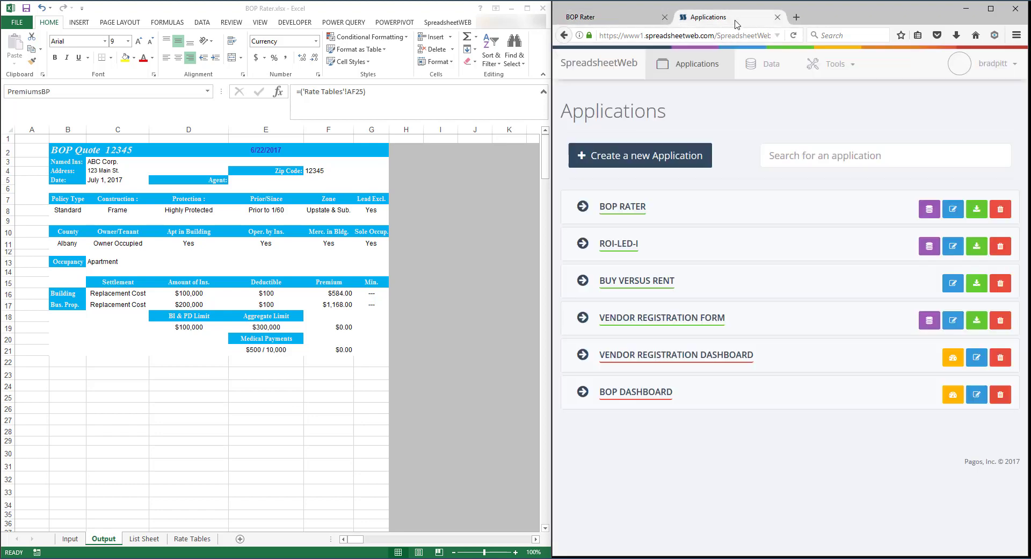
pyautogui.click(994, 63)
pyautogui.click(975, 139)
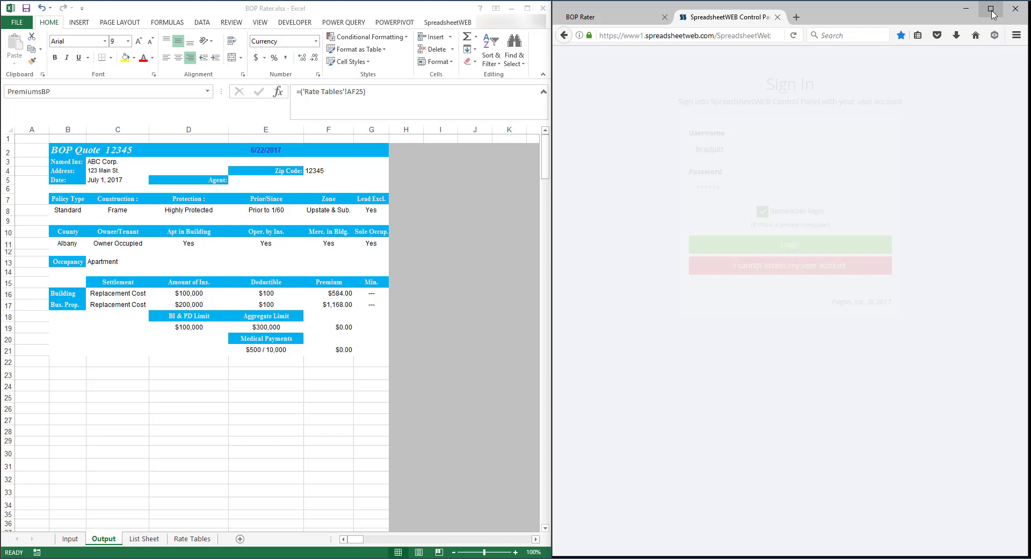
pyautogui.click(993, 11)
# Log back in and open BOP RATER's stored records with View Data
pyautogui.click(460, 198)
pyautogui.press('Return')
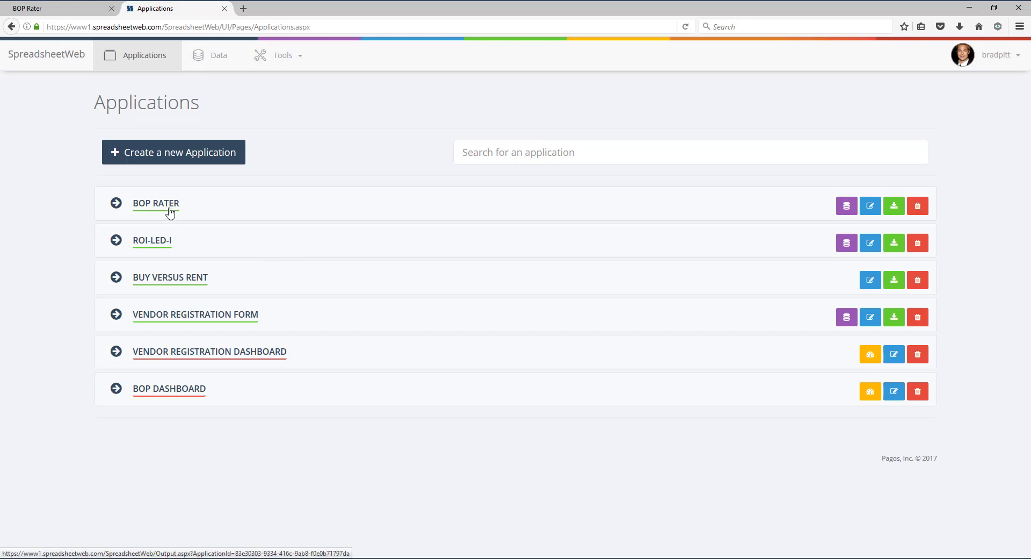
pyautogui.click(847, 205)
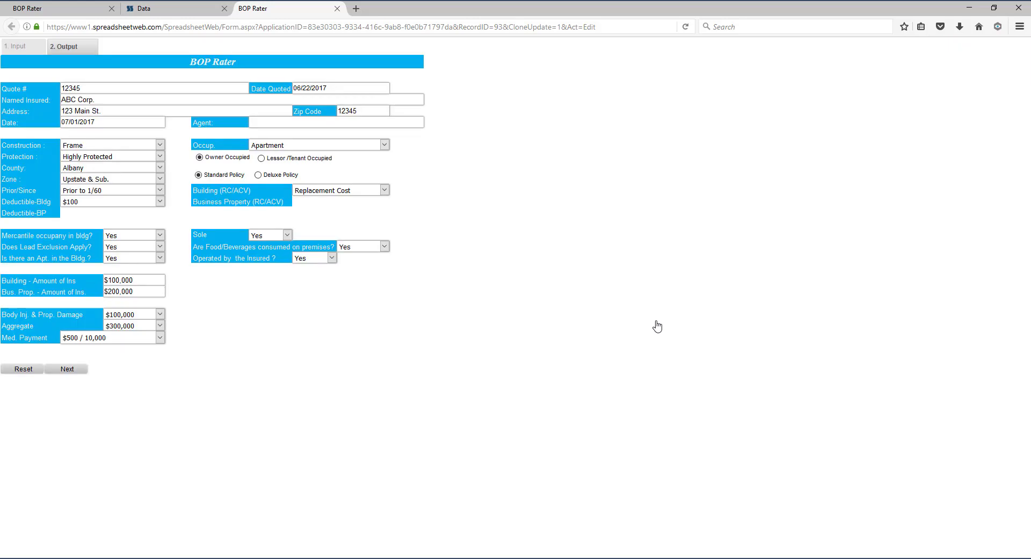
# Change the building amount to 150000, check the $876.00 premium, and save the quote
pyautogui.doubleClick(126, 280)
pyautogui.hotkey('ctrl', 'a')
pyautogui.write('150000')
pyautogui.click(78, 48)
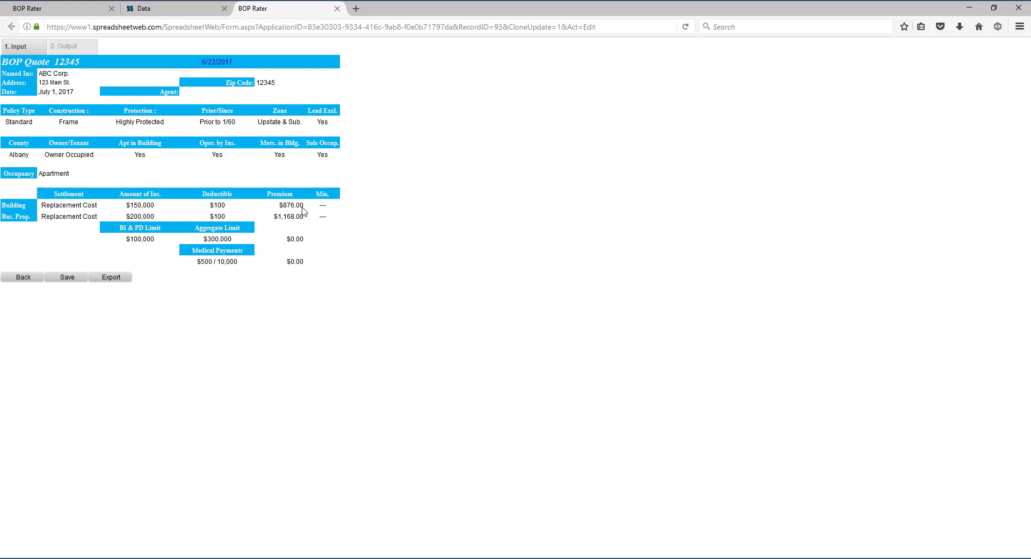
pyautogui.click(61, 277)
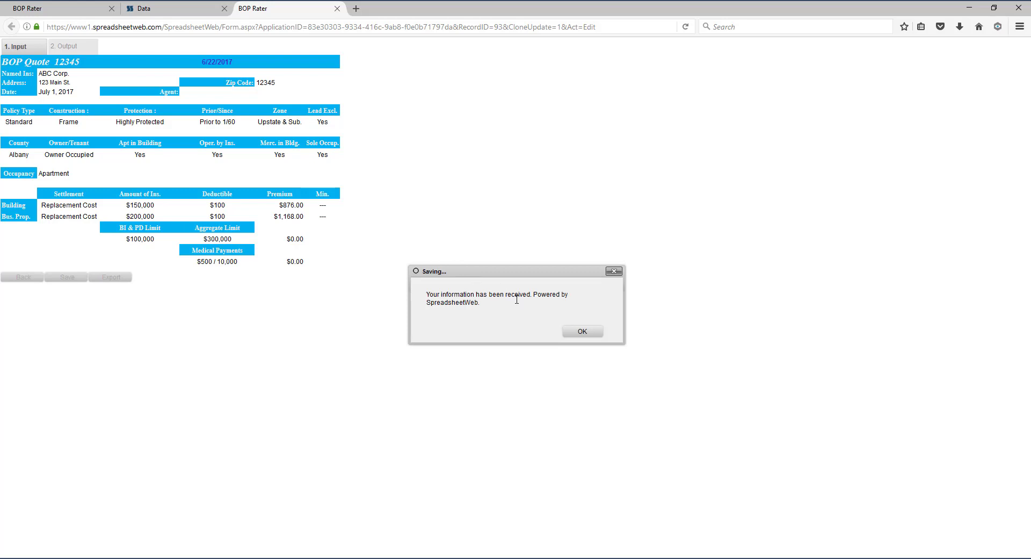
pyautogui.click(591, 332)
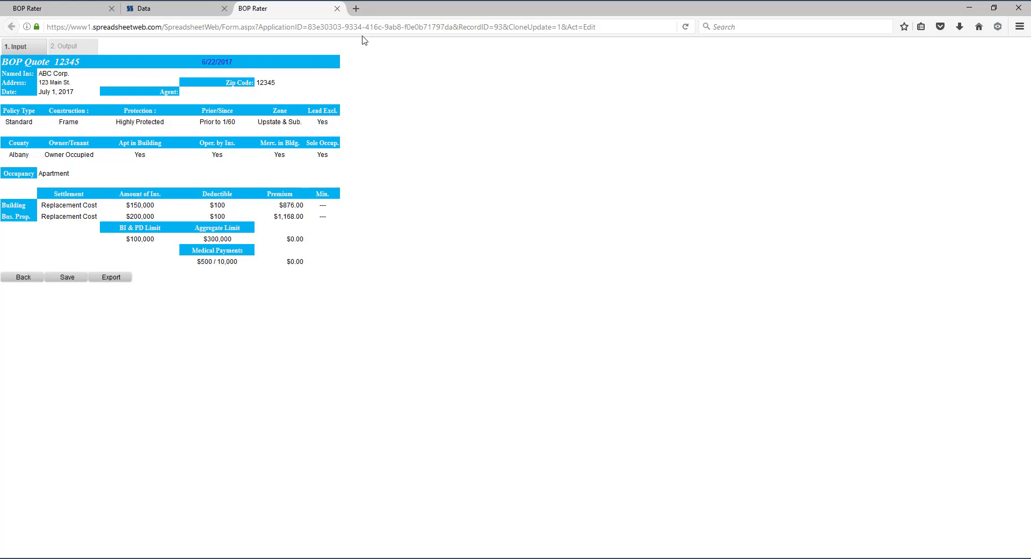
# Copy the newest ABC Corp. record and change its building amount to $100,000
pyautogui.click(336, 9)
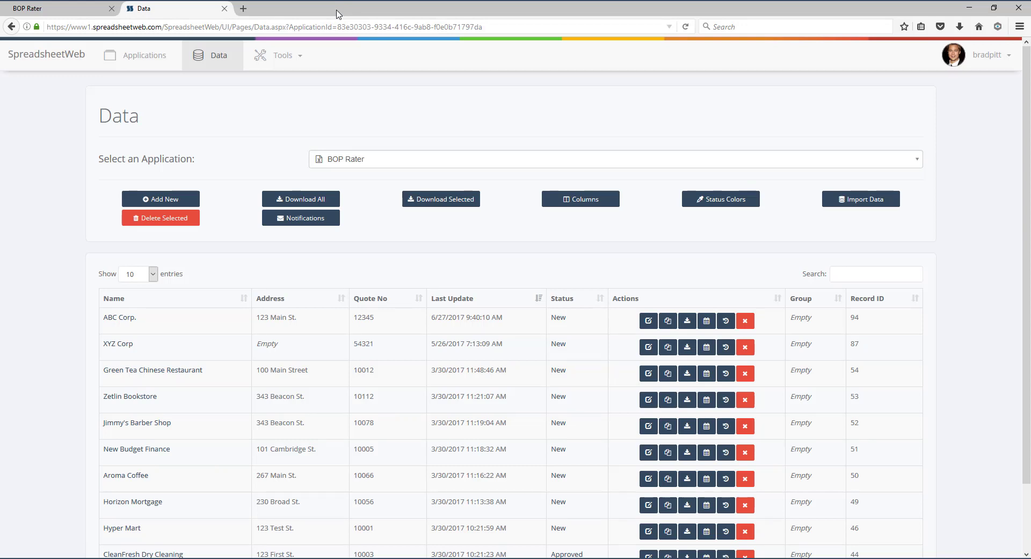
pyautogui.click(666, 322)
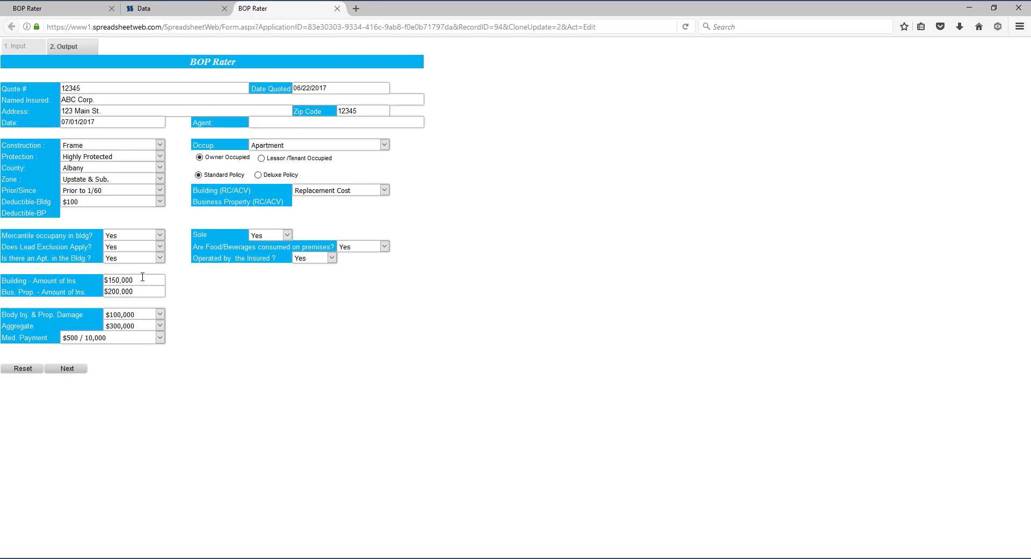
pyautogui.moveTo(134, 277); pyautogui.dragTo(90, 270)
pyautogui.write('100000')
# Save the copy as a new quote priced at $584.00
pyautogui.click(60, 47)
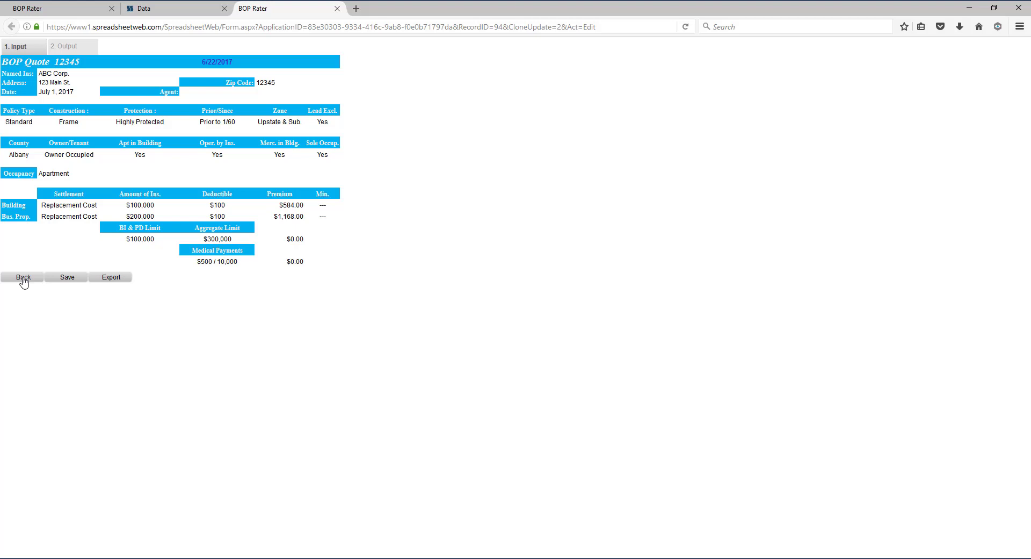
pyautogui.click(64, 285)
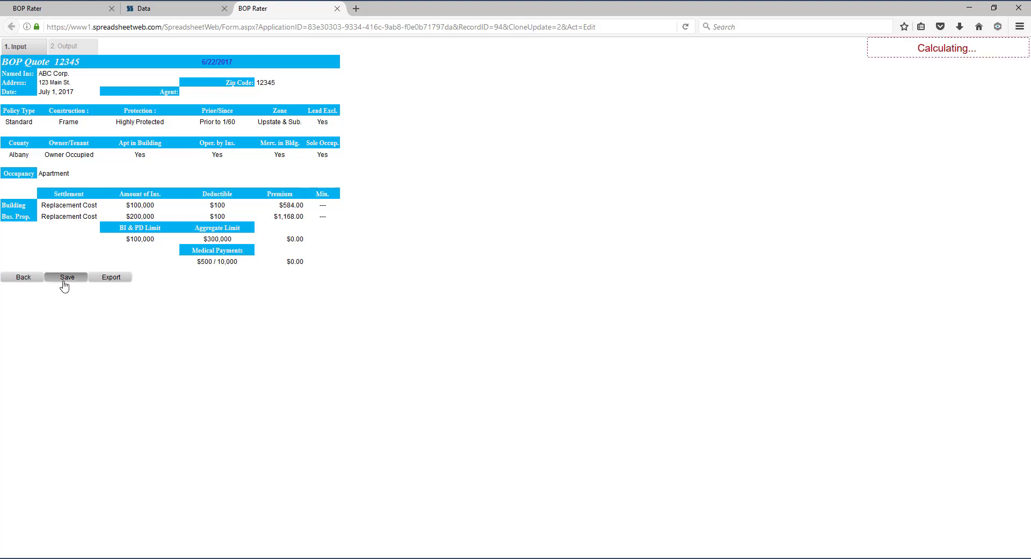
pyautogui.click(586, 334)
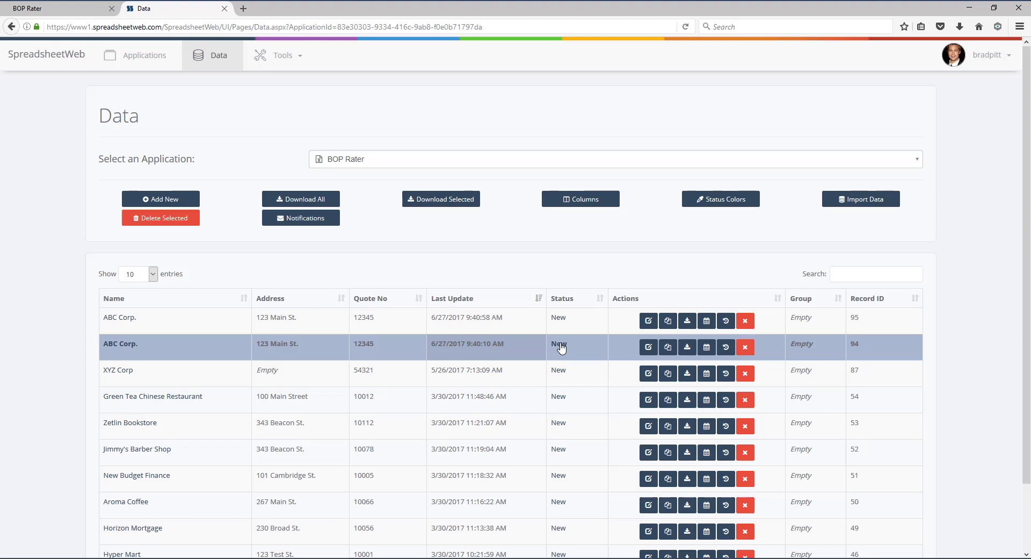
# Transfer ABC Corp. record 94 to the other user, keeping its status New, and save
pyautogui.click(561, 348)
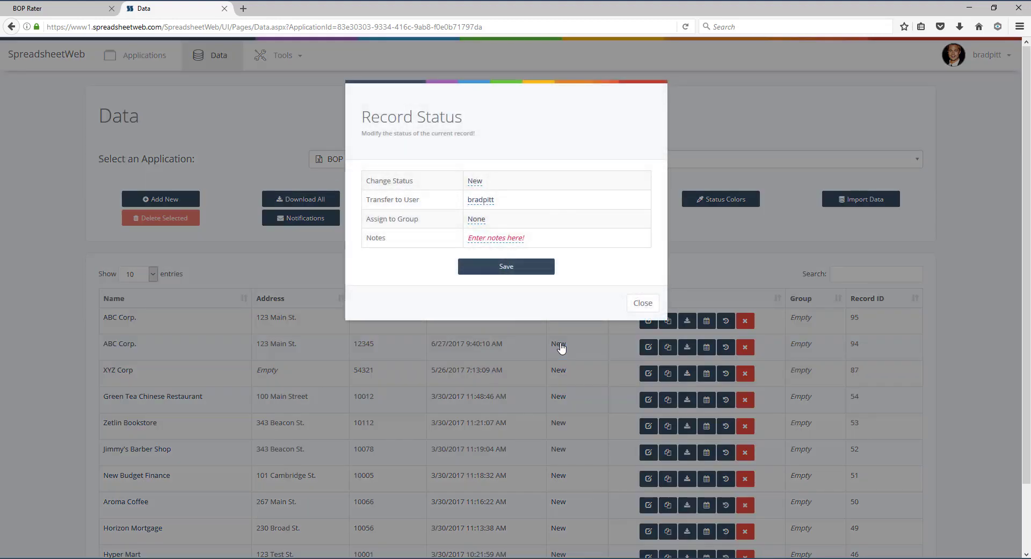
pyautogui.click(480, 201)
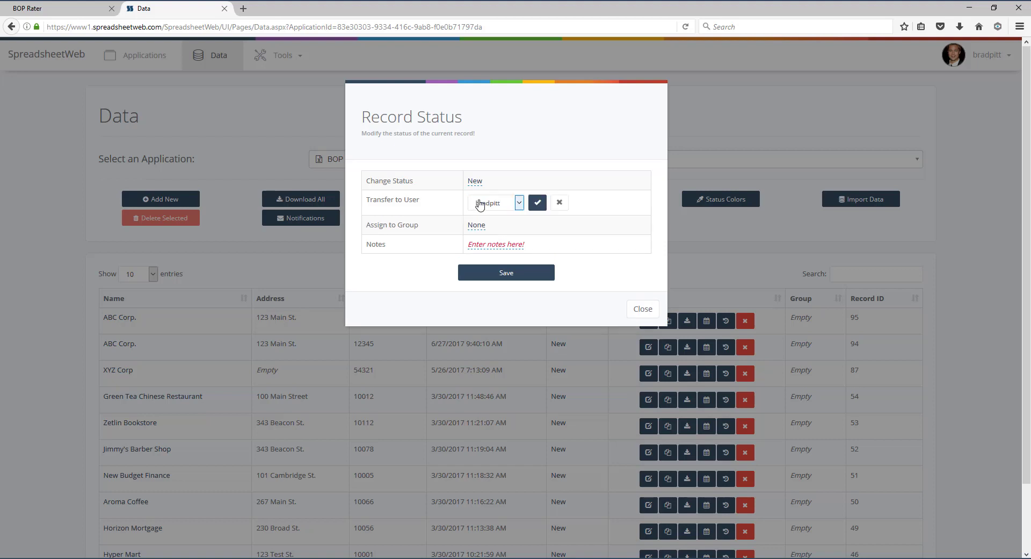
pyautogui.click(481, 204)
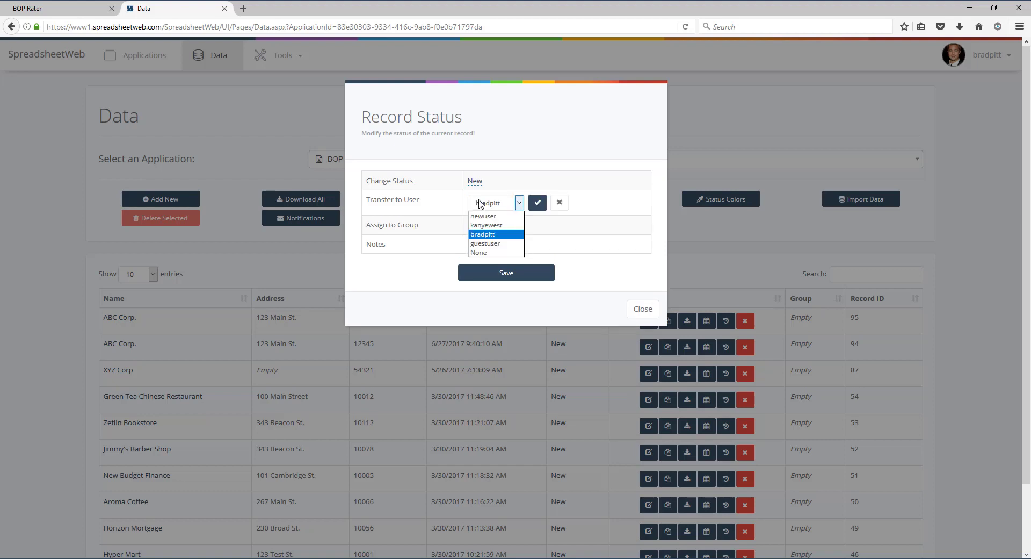
pyautogui.click(507, 226)
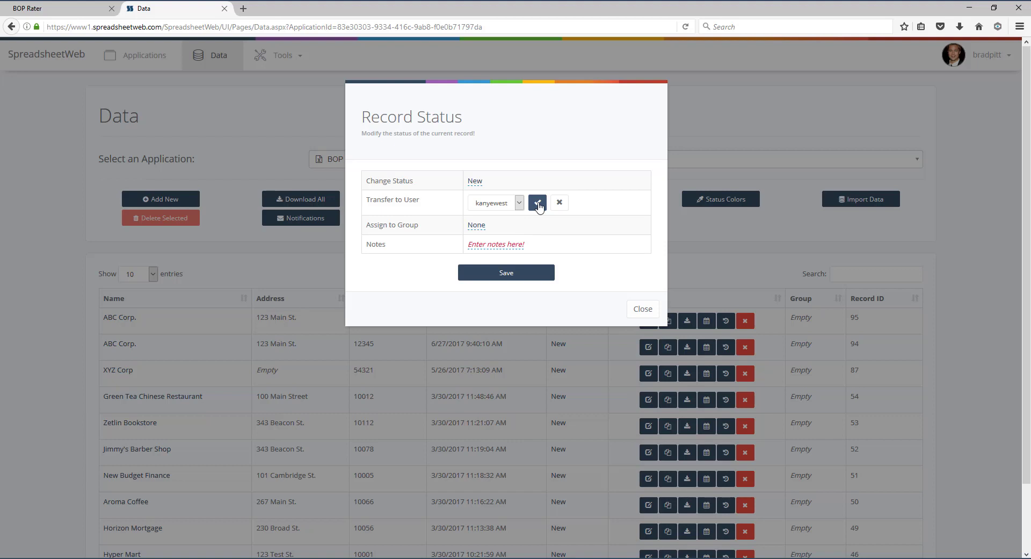
pyautogui.click(537, 203)
pyautogui.click(512, 271)
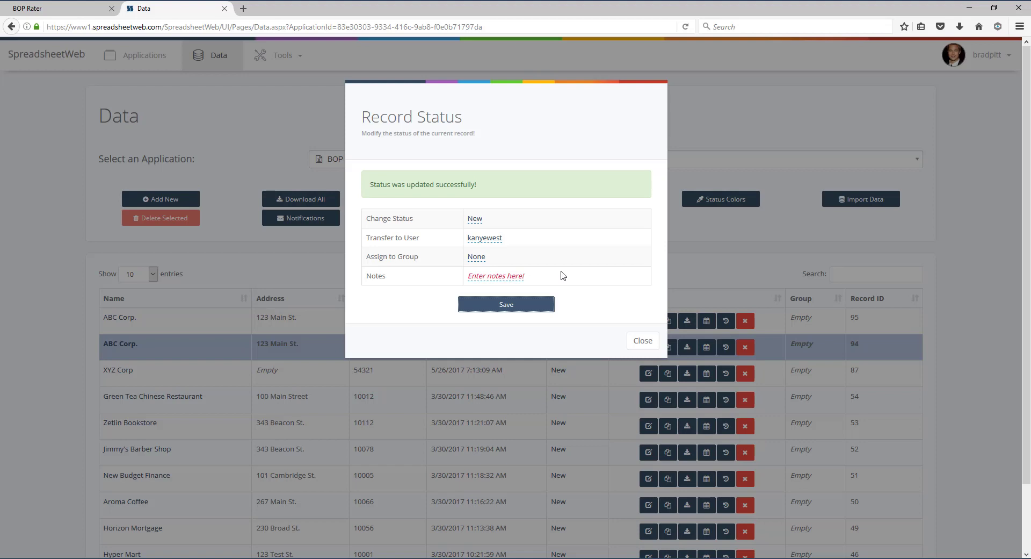
pyautogui.click(701, 267)
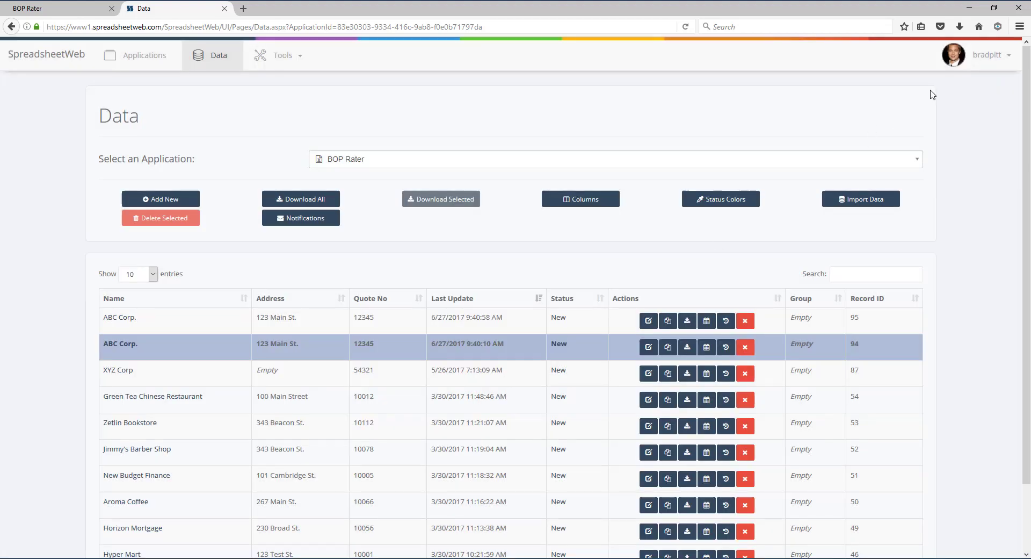
# Log out and sign in with the second user's username
pyautogui.click(968, 63)
pyautogui.click(965, 131)
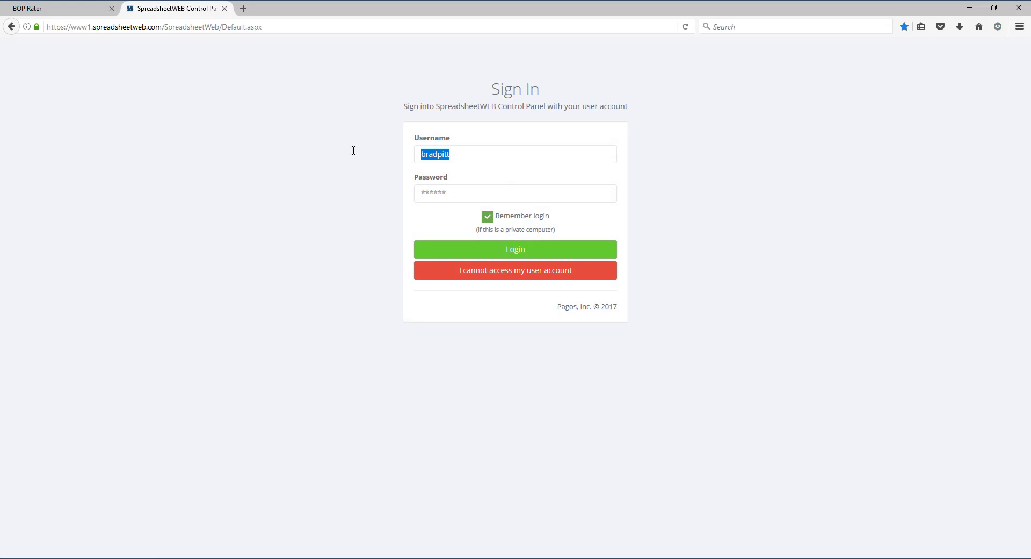
pyautogui.write('kanyewest')
pyautogui.press('Return')
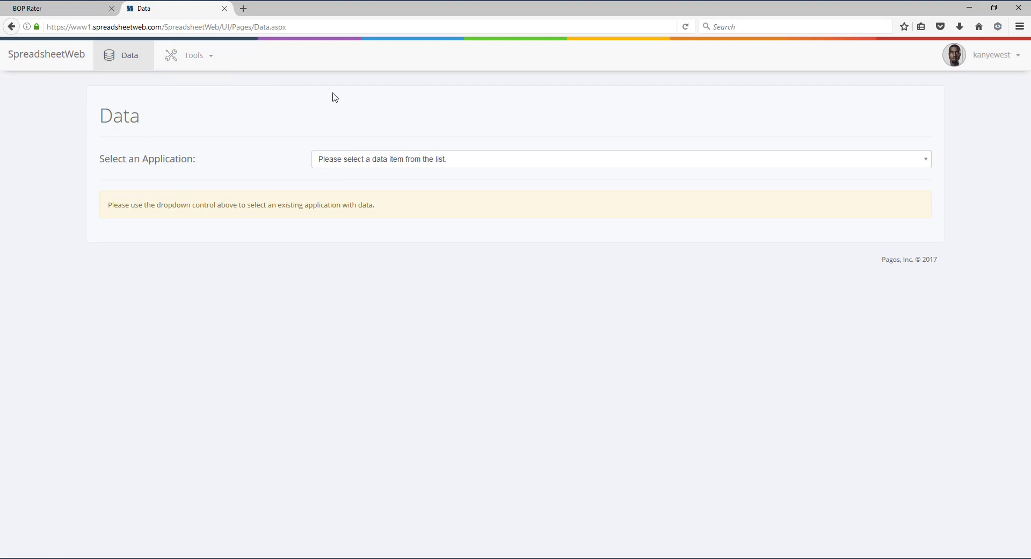
# Open the BOP Rater data, which lists only the reassigned record 94
pyautogui.click(409, 160)
pyautogui.click(399, 205)
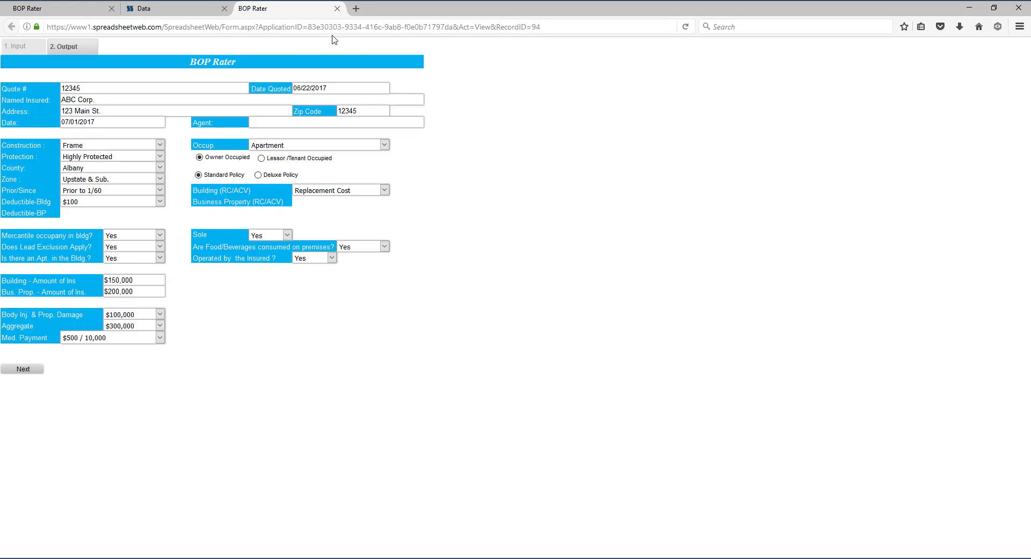
pyautogui.click(337, 10)
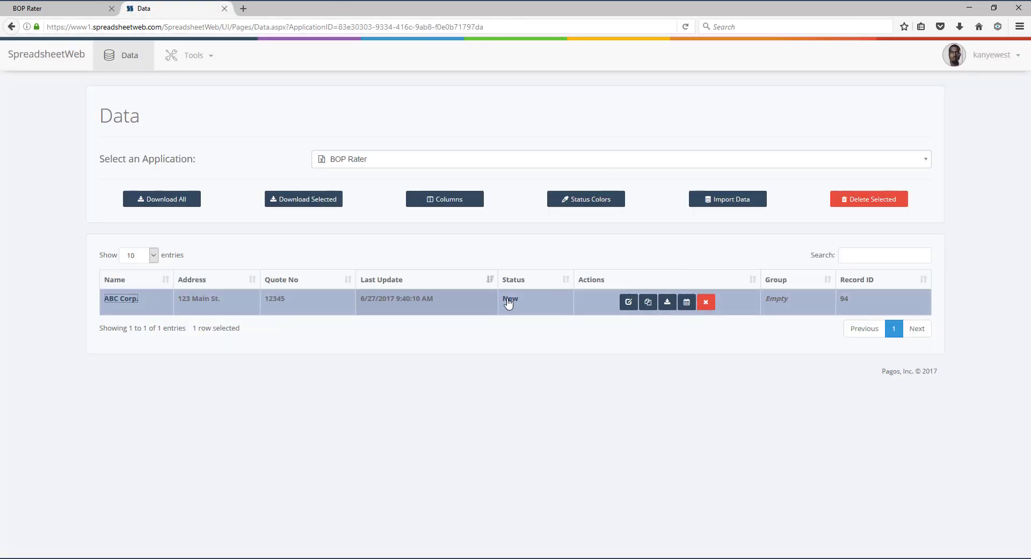
# Change record 94's status from New to Approved and save it
pyautogui.click(505, 301)
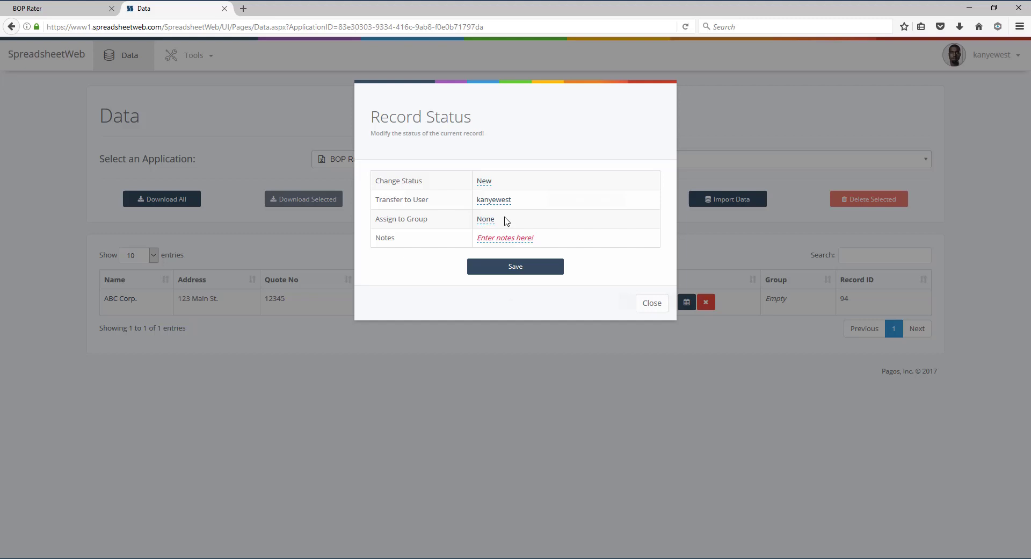
pyautogui.click(484, 182)
pyautogui.click(486, 185)
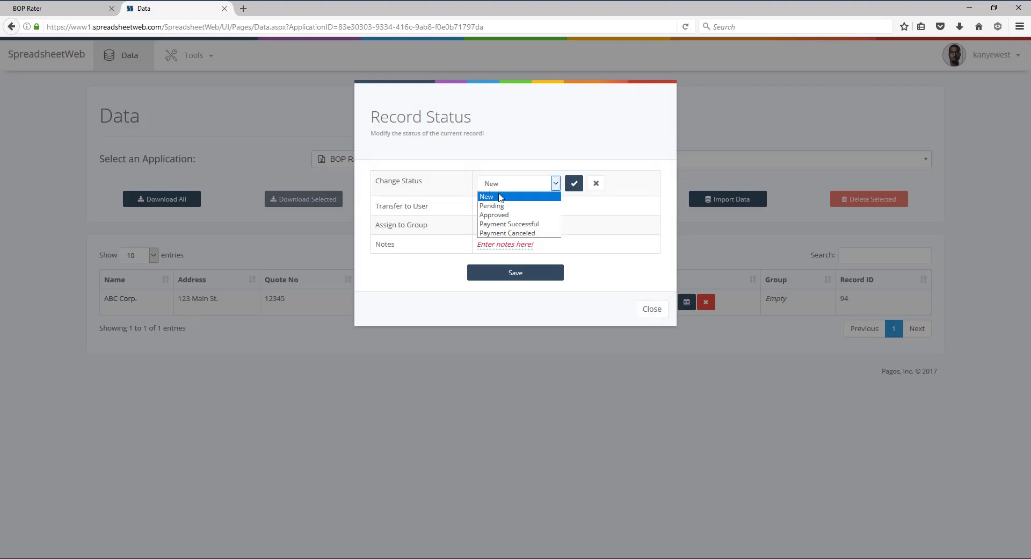
pyautogui.click(508, 214)
pyautogui.click(574, 183)
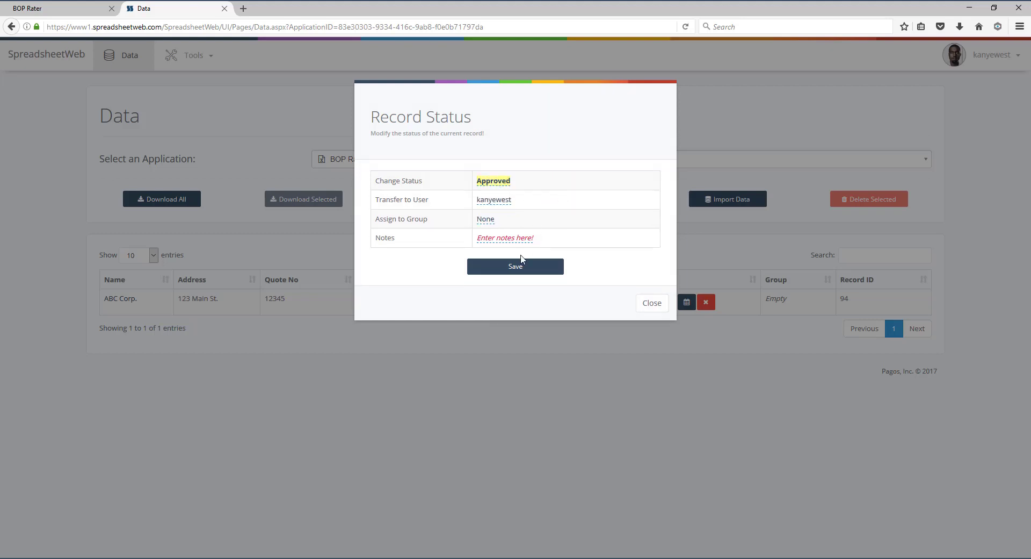
pyautogui.click(519, 266)
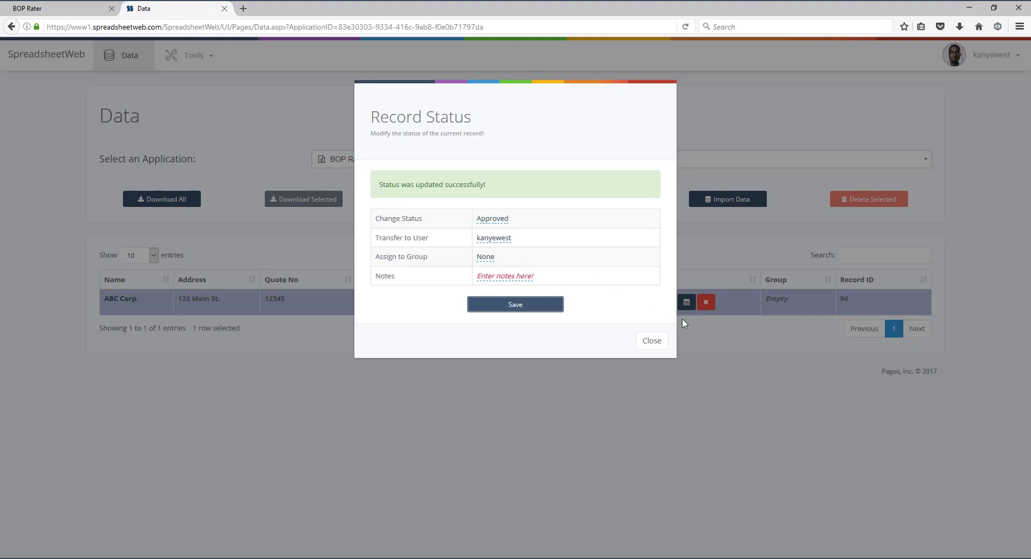
pyautogui.click(706, 331)
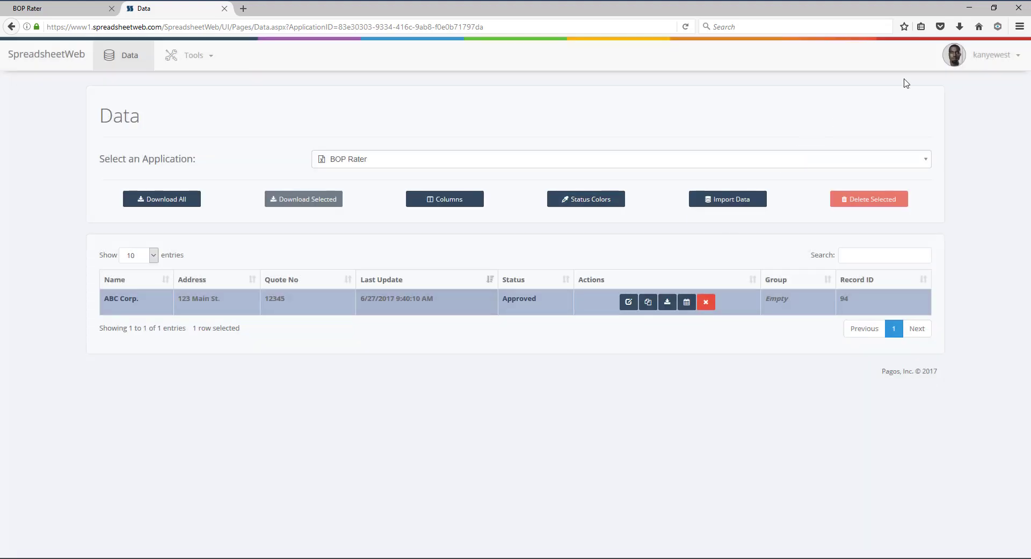
pyautogui.click(944, 62)
# Sign back in as the original user and select record 94 in BOP Rater's data
pyautogui.click(946, 131)
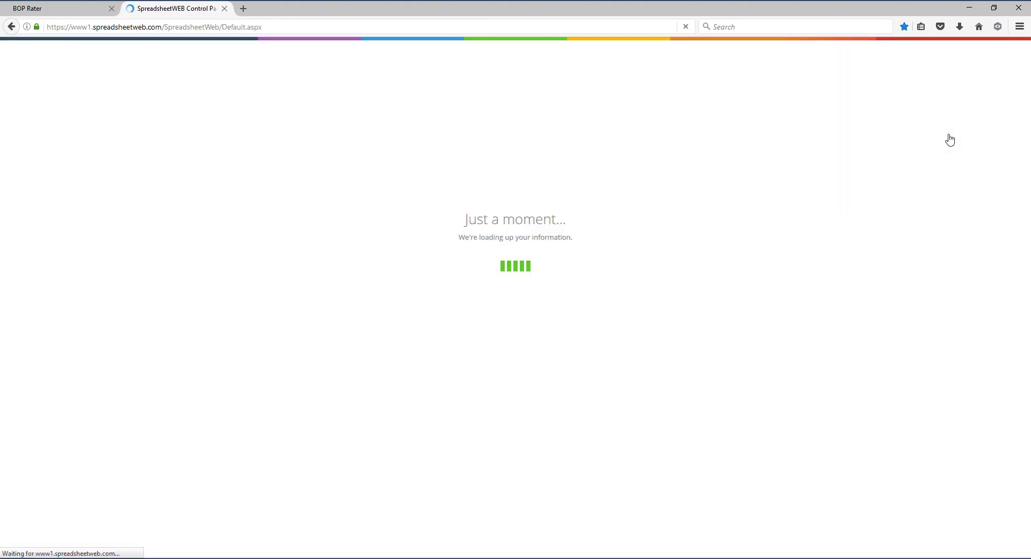
pyautogui.moveTo(460, 154); pyautogui.dragTo(301, 154)
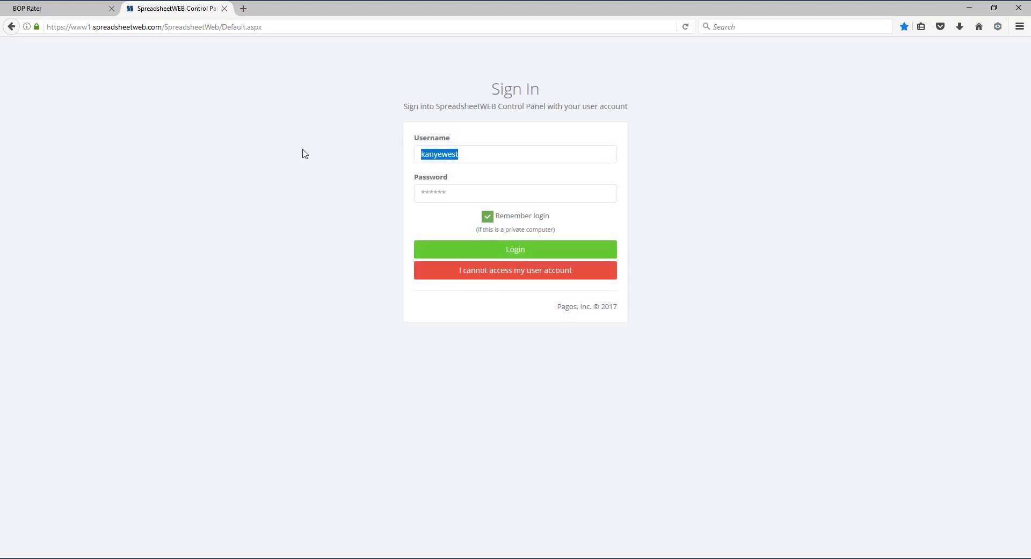
pyautogui.write('bradpitt')
pyautogui.press('Tab')
pyautogui.press('Return')
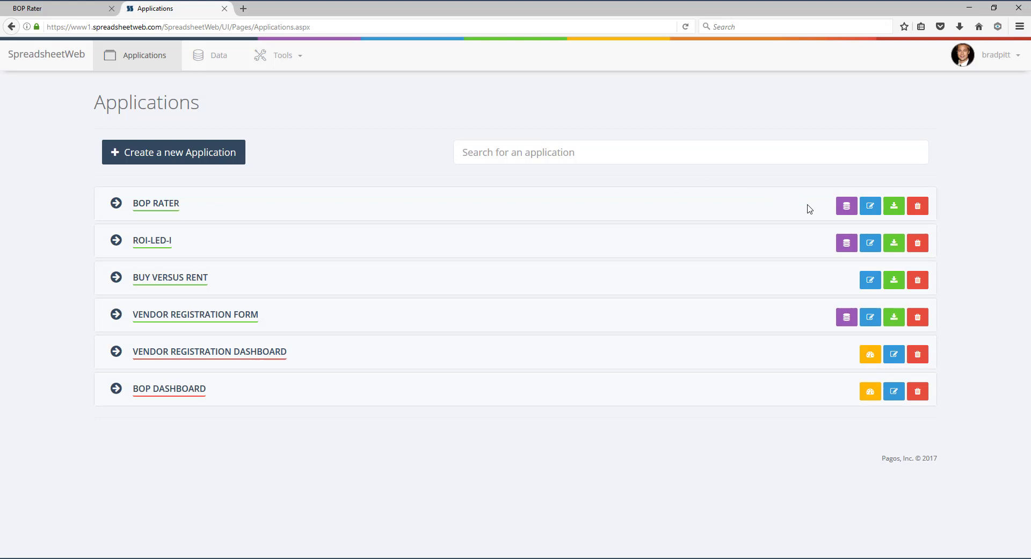
pyautogui.click(842, 210)
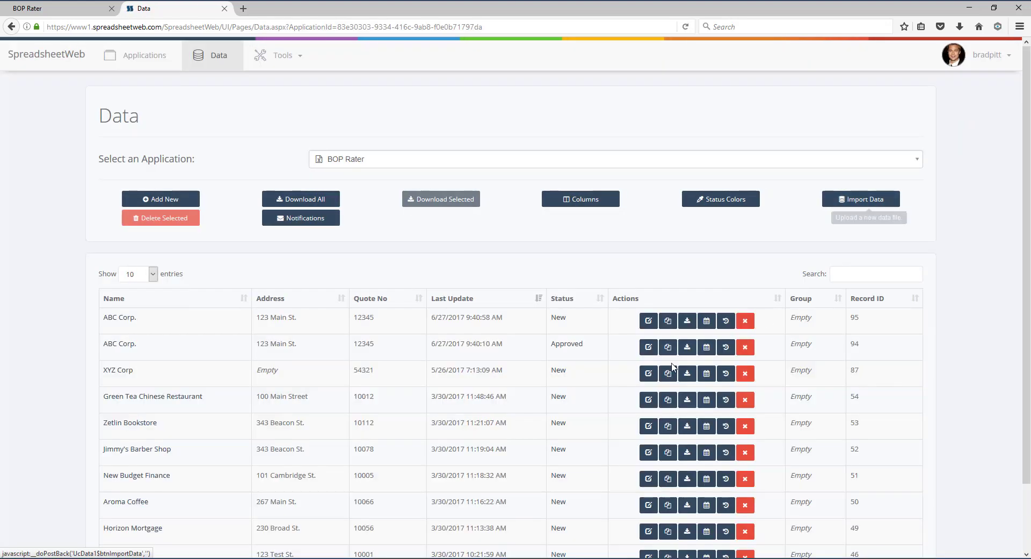
pyautogui.click(388, 351)
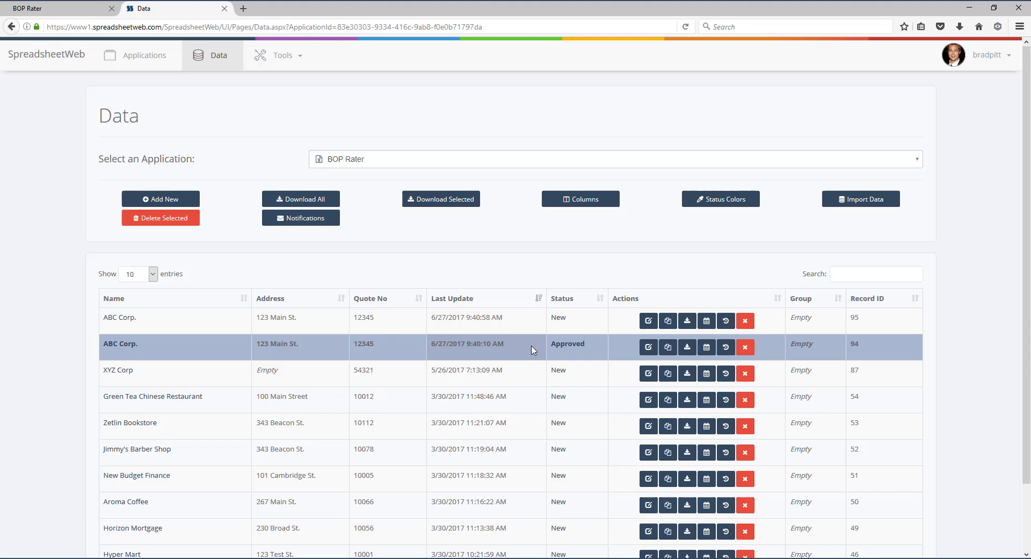
pyautogui.click(714, 352)
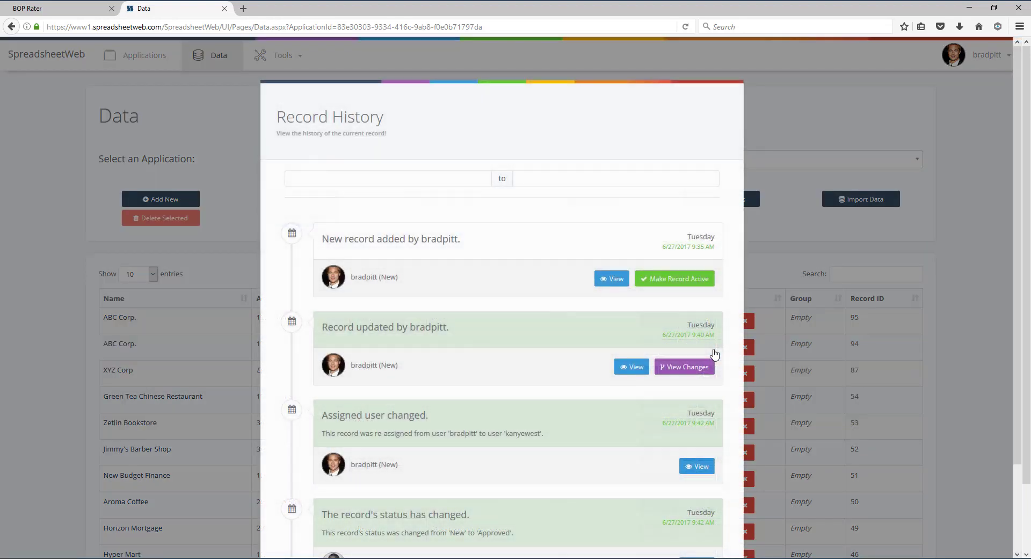
pyautogui.scroll(-3, 413, 367)
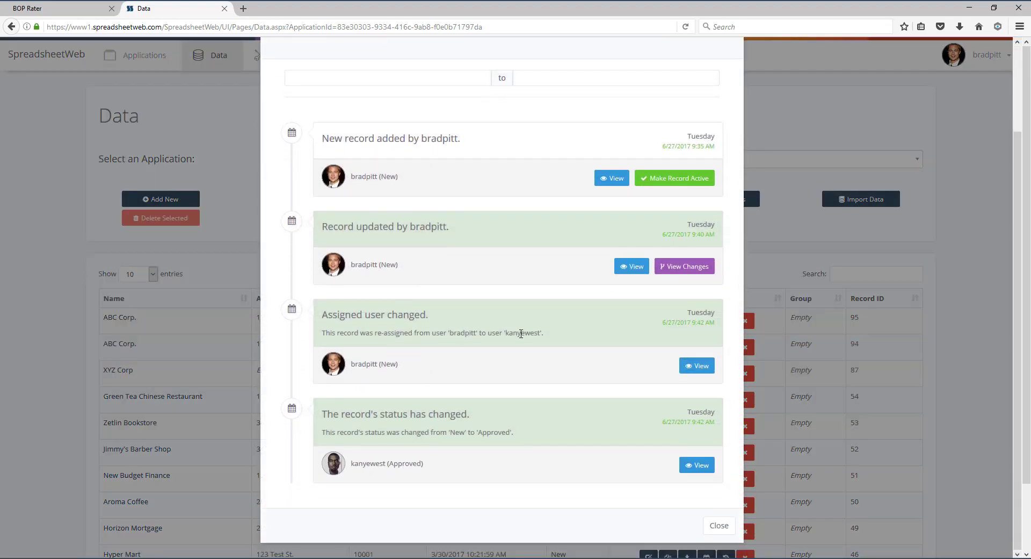
pyautogui.click(690, 268)
pyautogui.moveTo(506, 319); pyautogui.dragTo(586, 344)
pyautogui.click(586, 344)
pyautogui.scroll(-3, 584, 345)
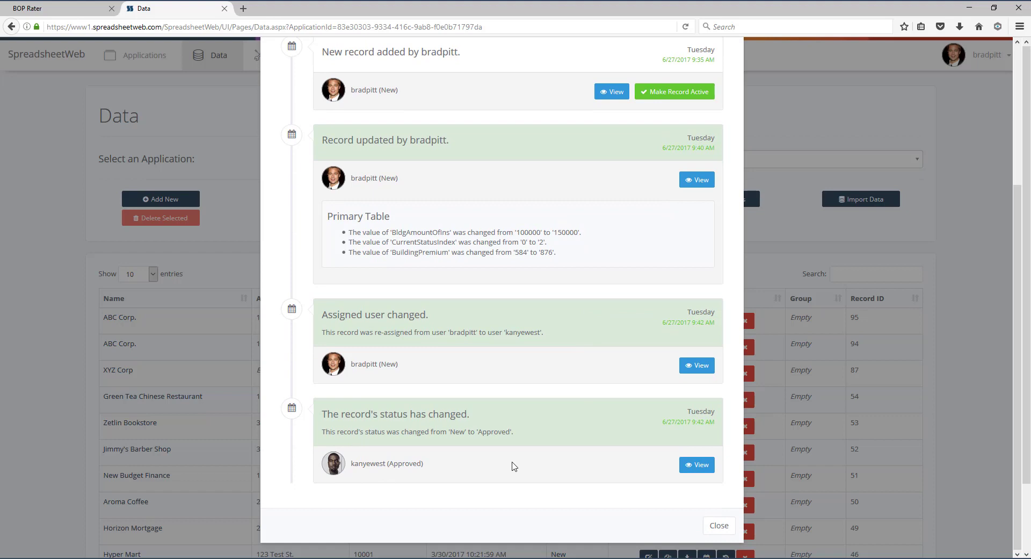
pyautogui.click(775, 254)
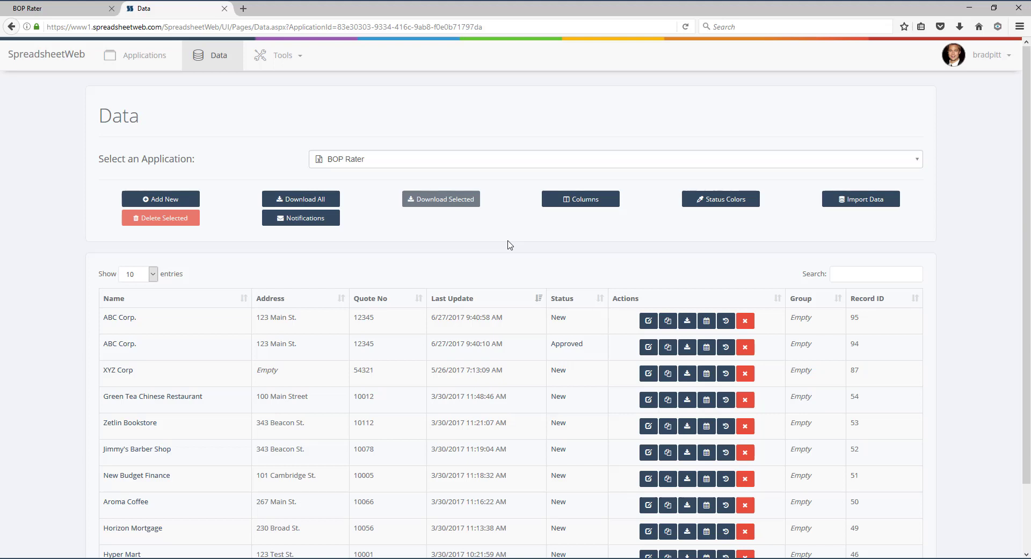
# Go to the Applications list from the top navigation bar
pyautogui.click(143, 66)
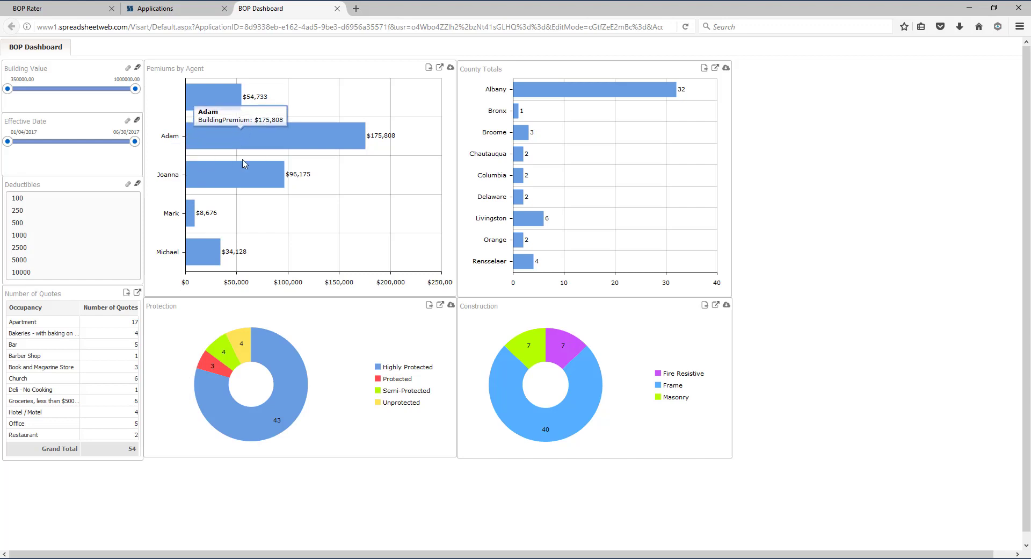
# Filter the BOP Dashboard to effective dates from 03/26/2017 and the 1000 deductible
pyautogui.moveTo(194, 221)
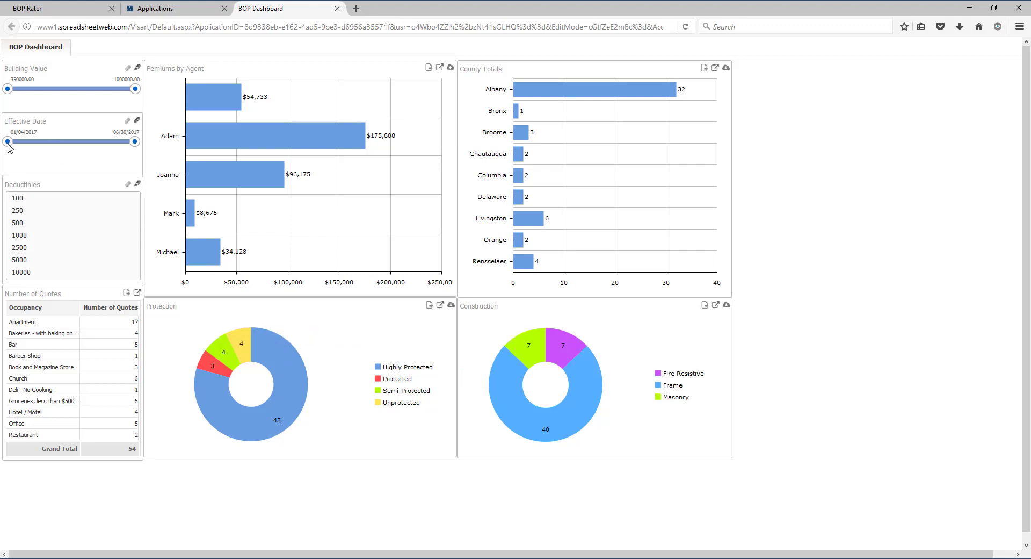
pyautogui.moveTo(7, 142); pyautogui.dragTo(66, 141)
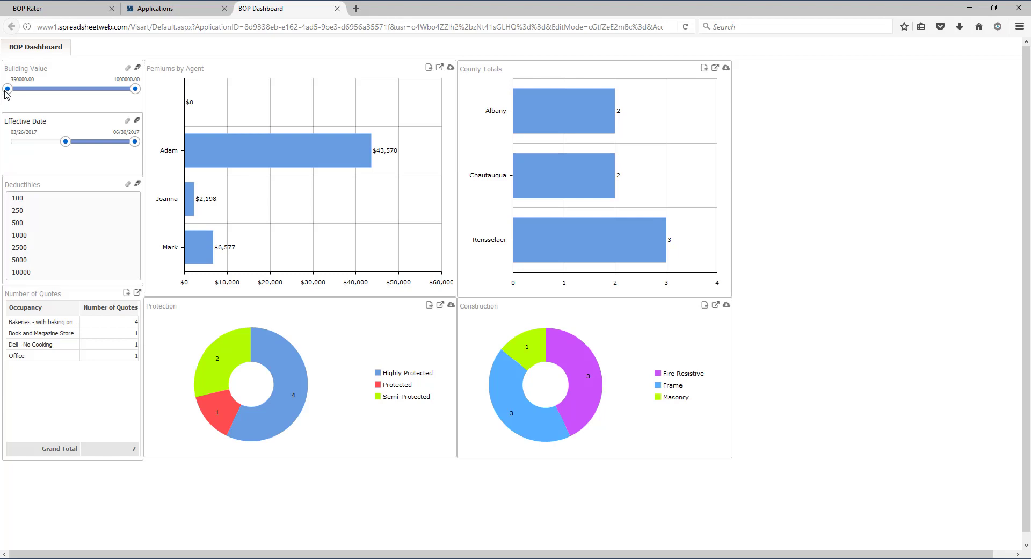
pyautogui.moveTo(7, 91); pyautogui.dragTo(56, 91)
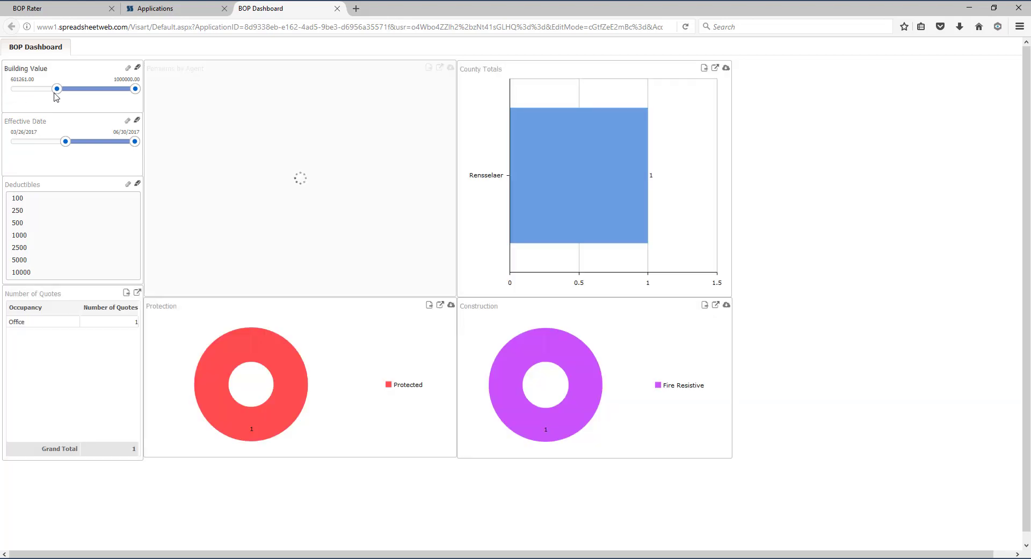
pyautogui.click(138, 68)
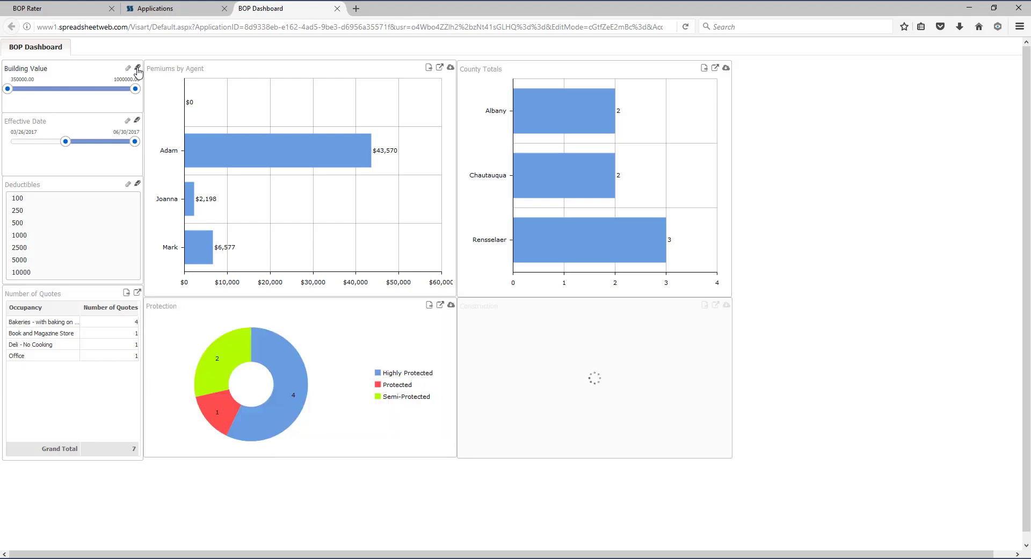
pyautogui.click(90, 237)
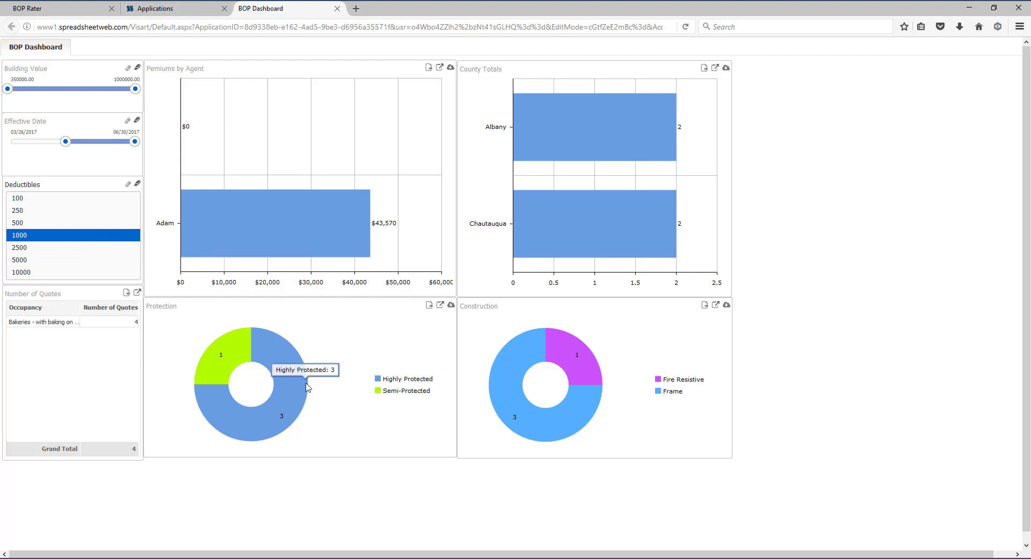
pyautogui.moveTo(237, 354)
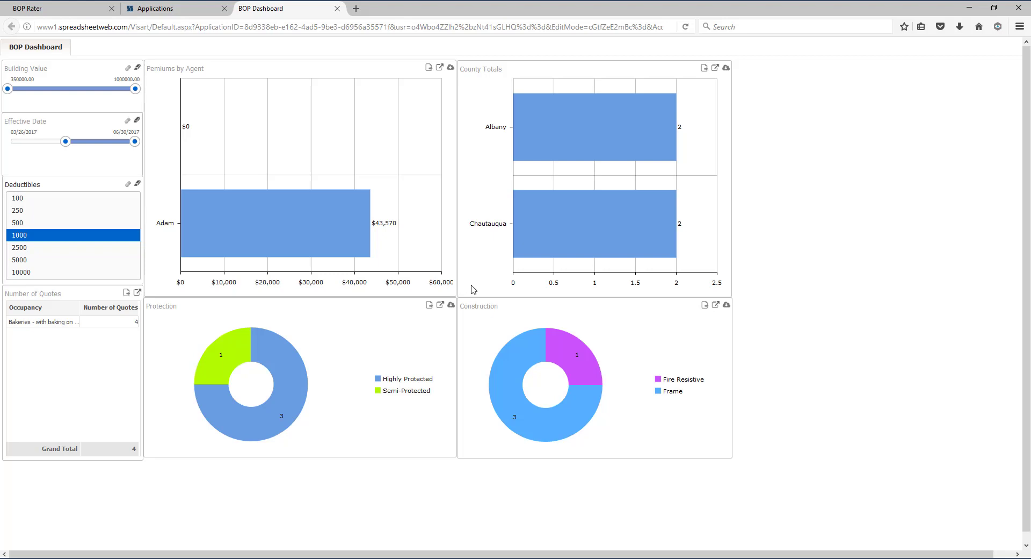
# Close the dashboard and go to the Analytics page under Tools
pyautogui.click(337, 9)
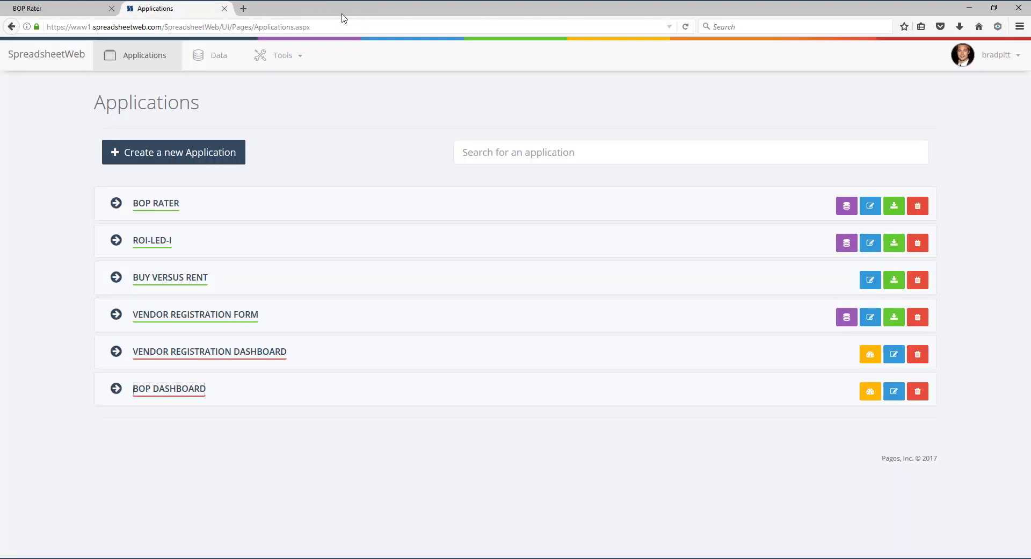
pyautogui.click(283, 57)
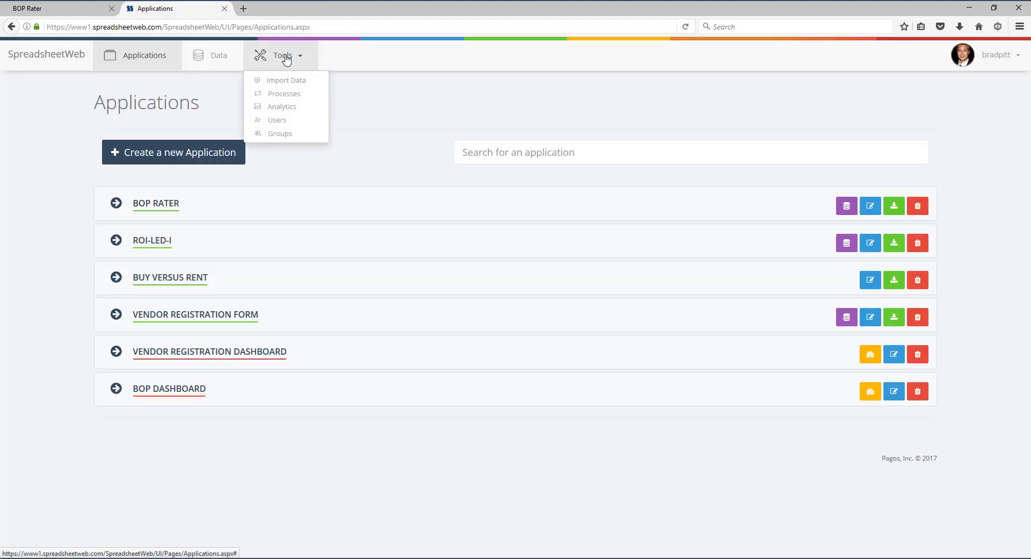
pyautogui.click(294, 105)
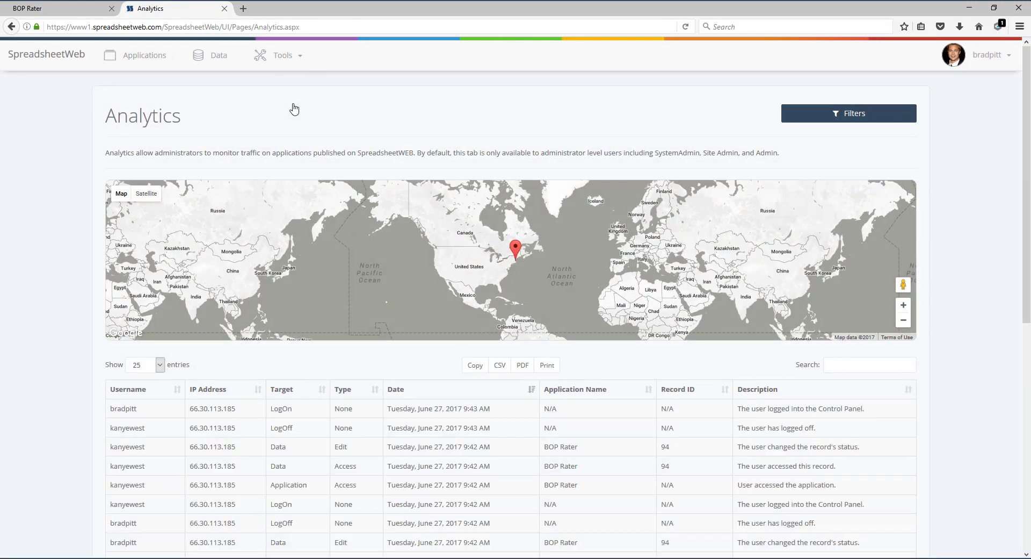
# Filter the activity log to the BOP Rater application and scroll through its events
pyautogui.click(844, 119)
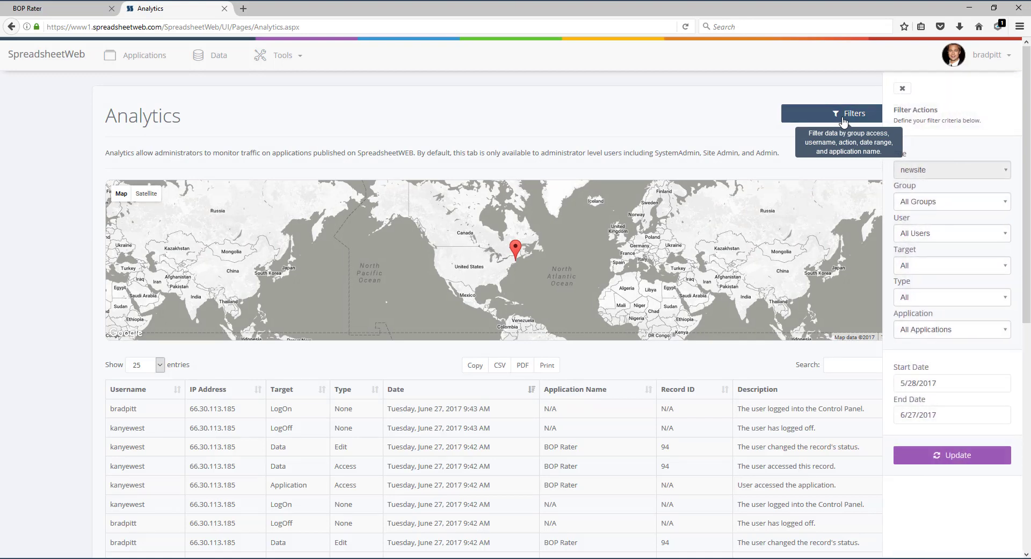
pyautogui.click(911, 330)
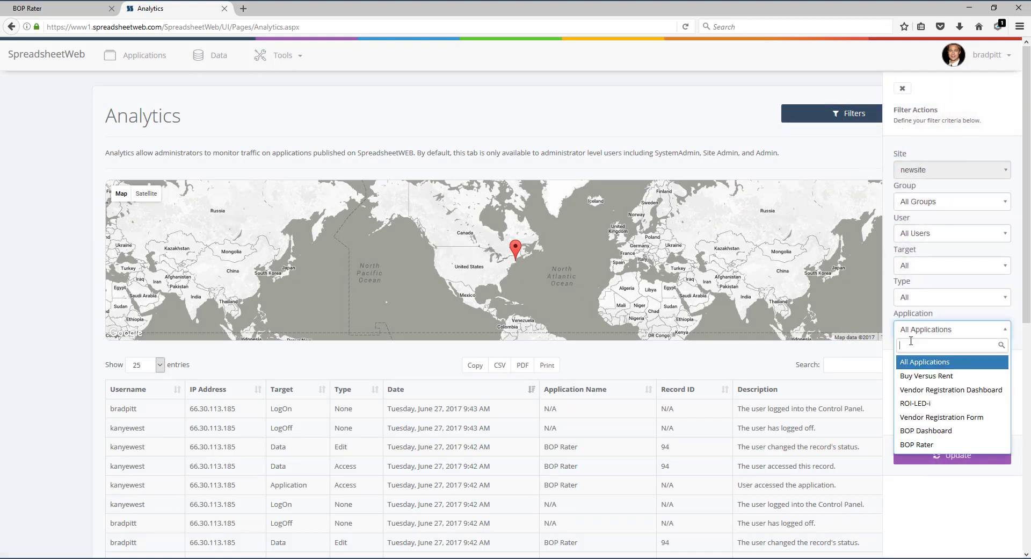
pyautogui.click(912, 446)
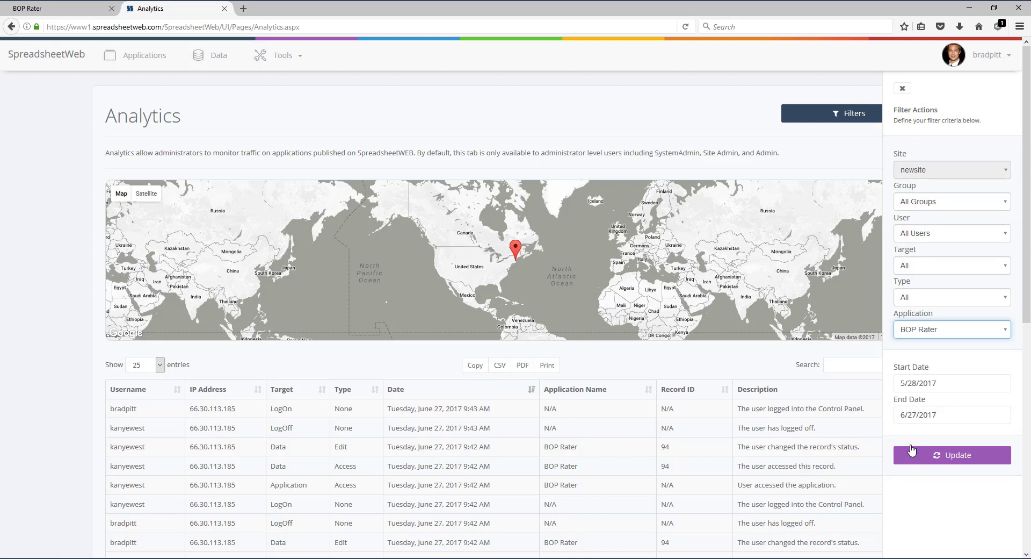
pyautogui.click(912, 458)
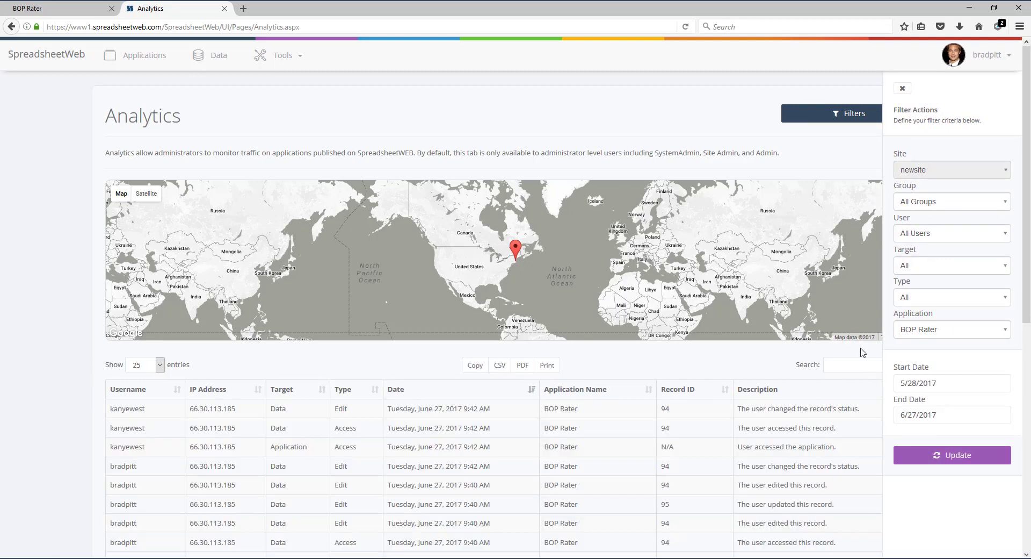
pyautogui.scroll(-7, 862, 353)
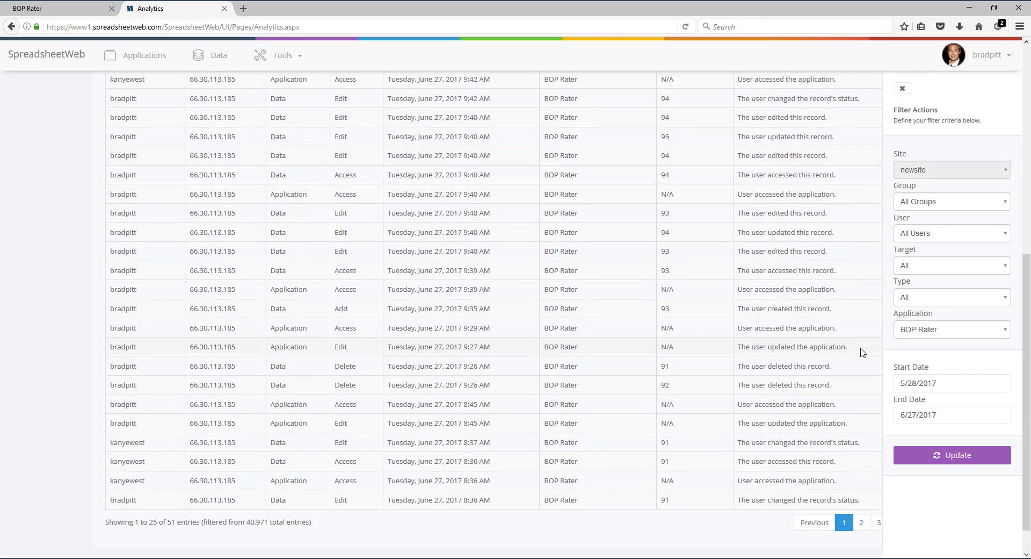
pyautogui.scroll(7, 862, 352)
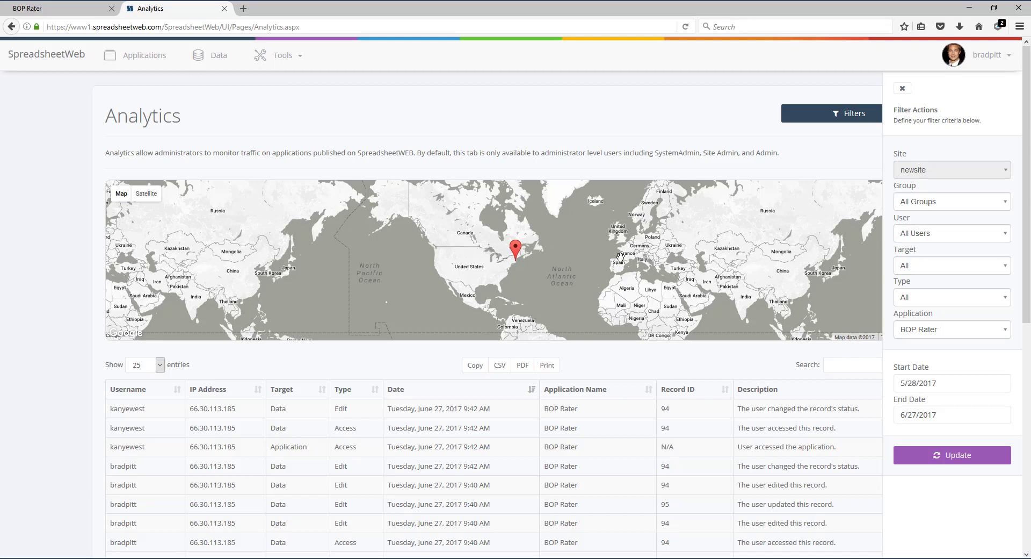
pyautogui.scroll(-4, 543, 446)
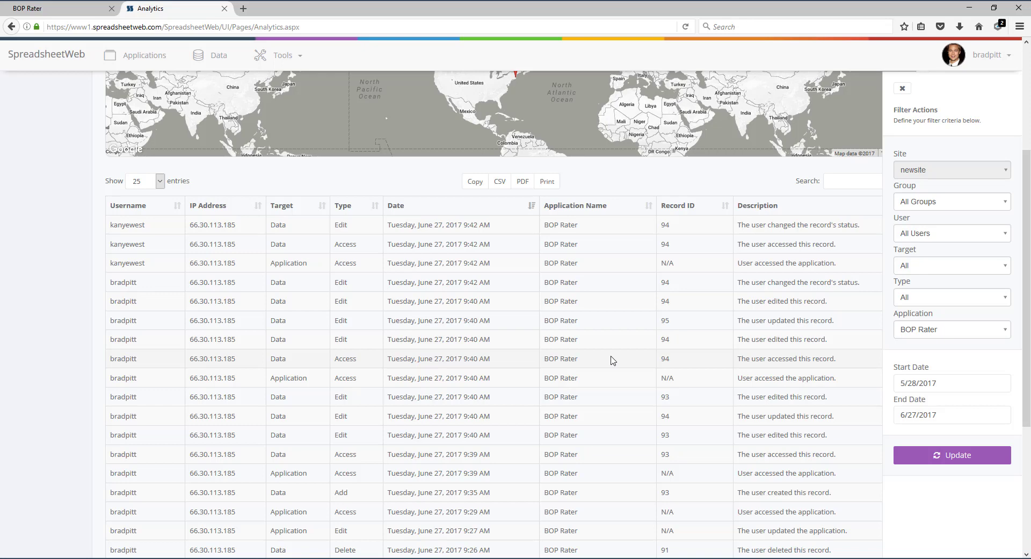
# Download BOP Rater's Excel model, replacing BOP Rater.xlsx on the Desktop
pyautogui.click(150, 63)
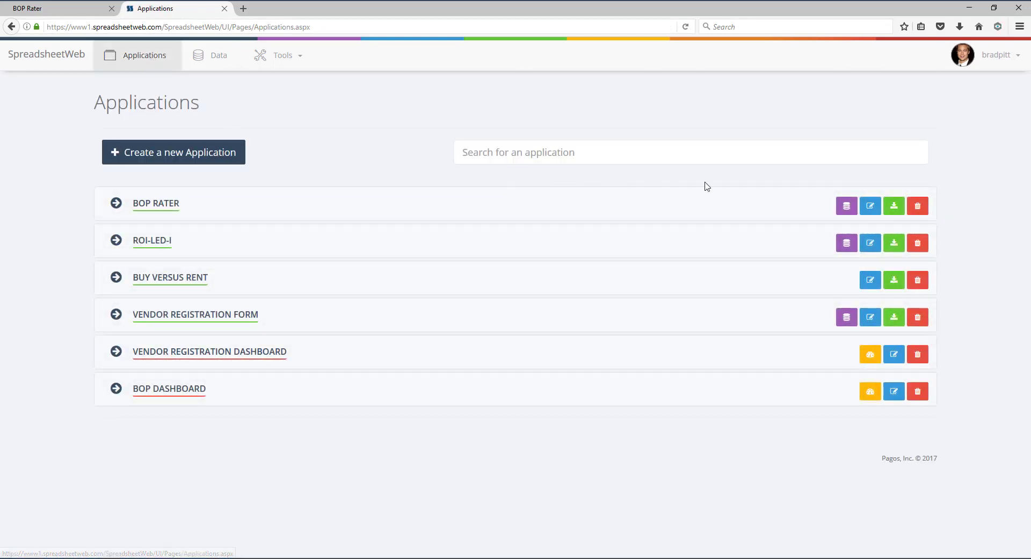
pyautogui.click(894, 207)
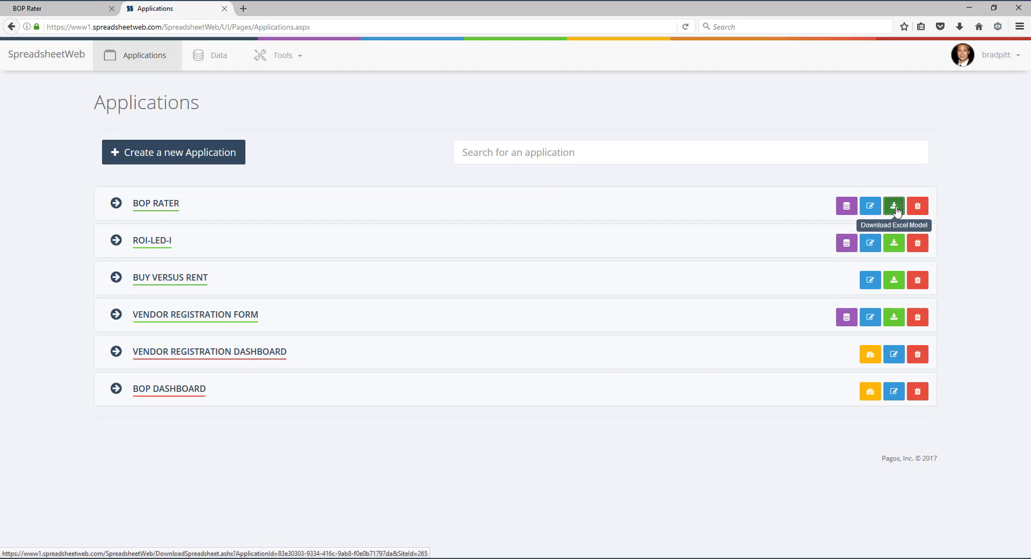
pyautogui.click(28, 112)
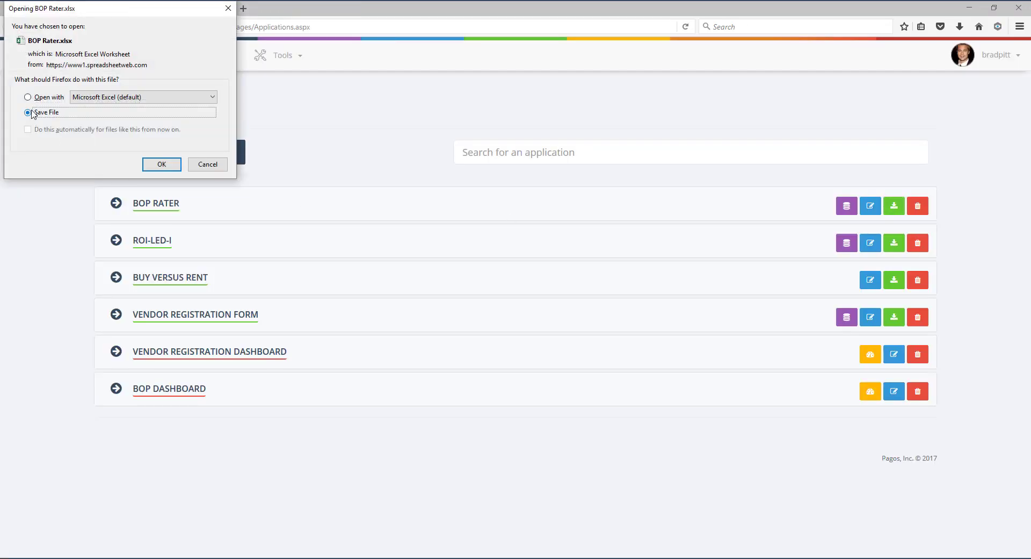
pyautogui.click(162, 164)
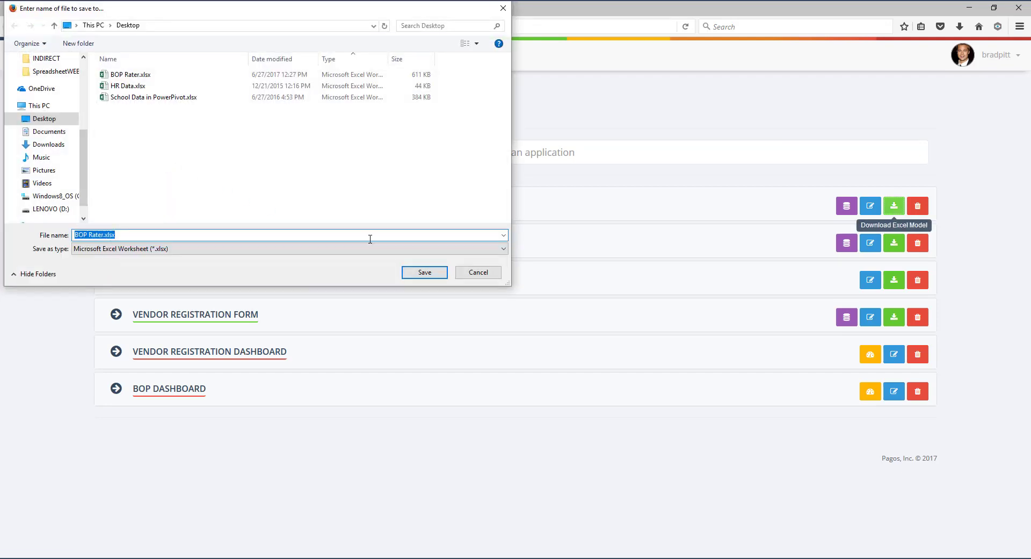
pyautogui.click(428, 274)
pyautogui.click(541, 286)
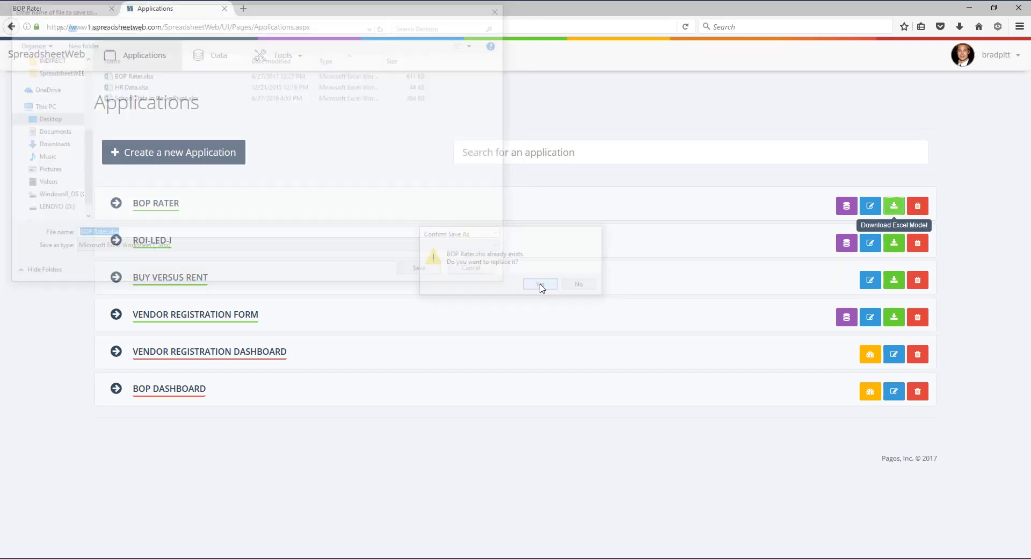
pyautogui.click(959, 31)
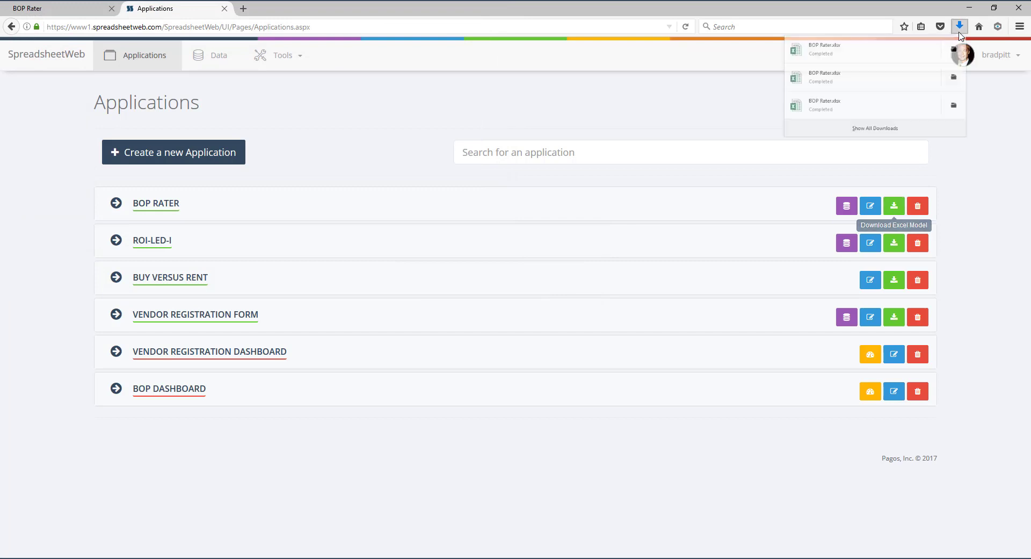
# Append *10 to the F16 and F17 premium formulas, then close the workbook
pyautogui.click(888, 64)
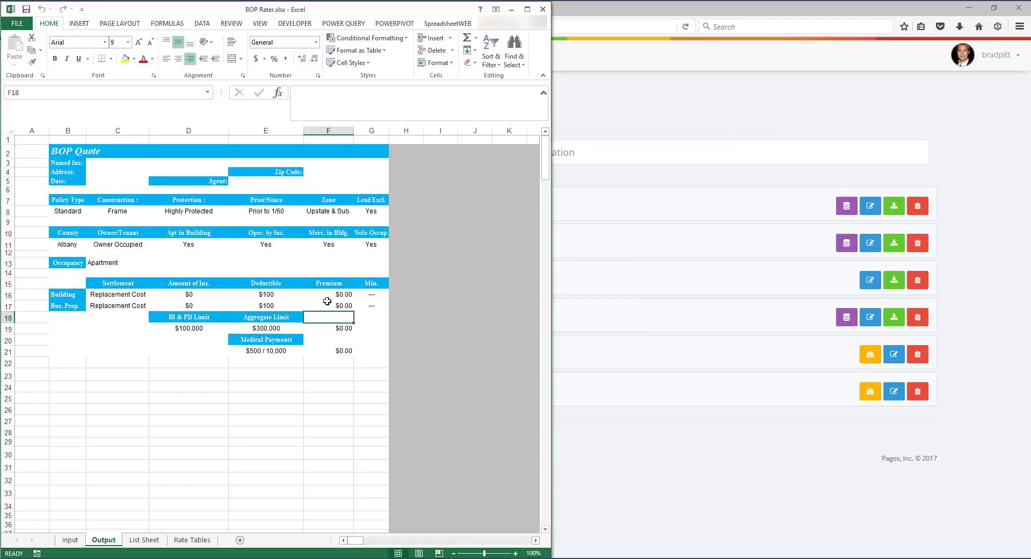
pyautogui.click(323, 295)
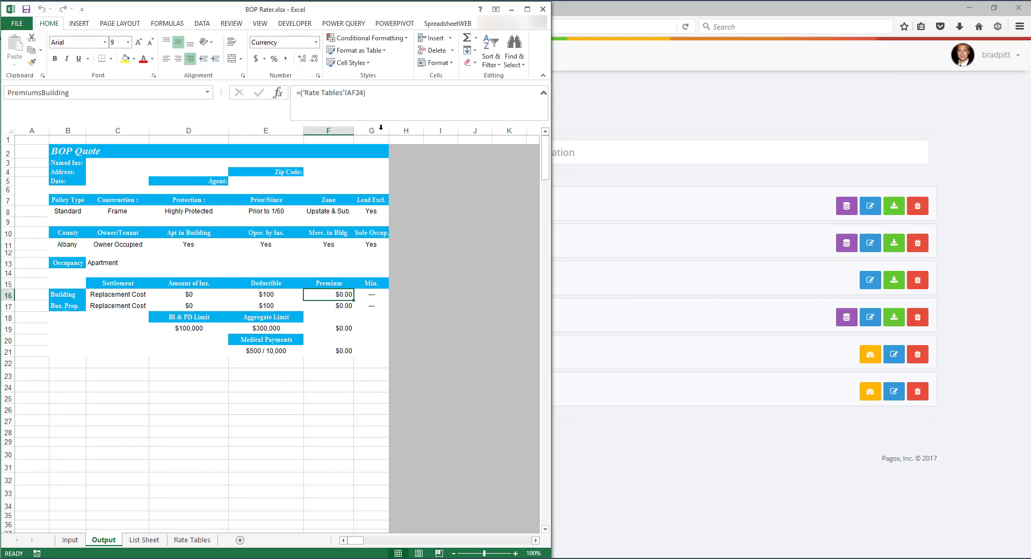
pyautogui.click(405, 97)
pyautogui.write('*10')
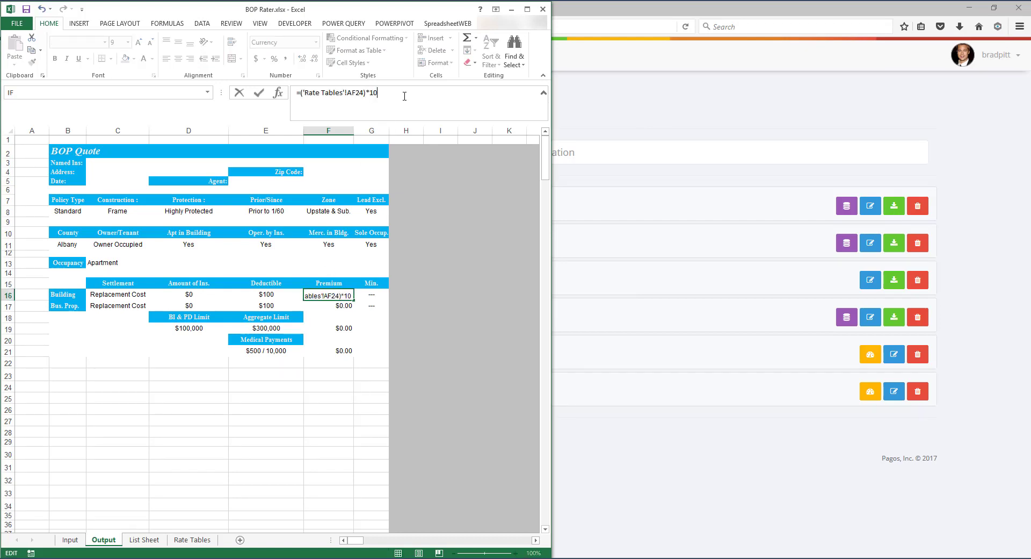
pyautogui.press('Return')
pyautogui.click(404, 96)
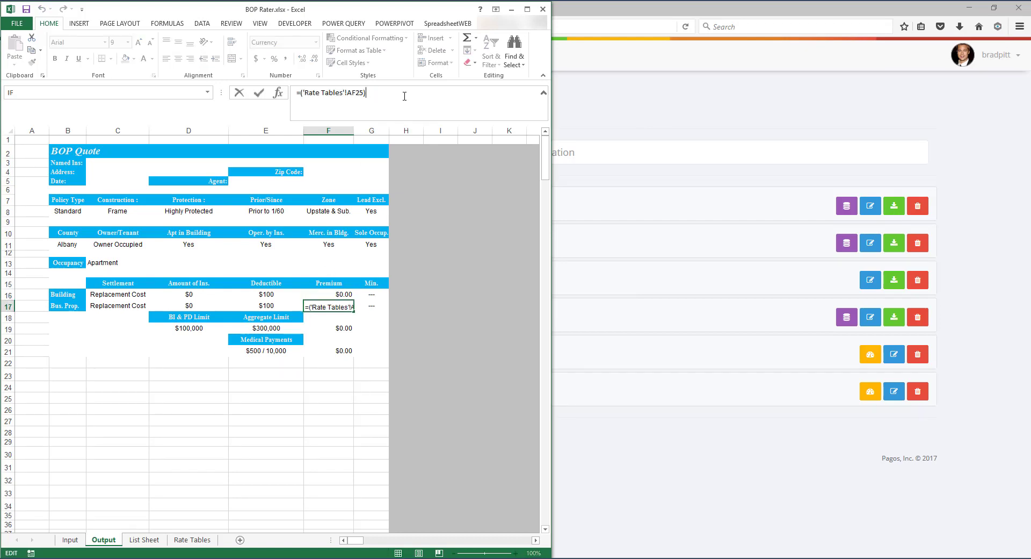
pyautogui.write('*10')
pyautogui.press('Return')
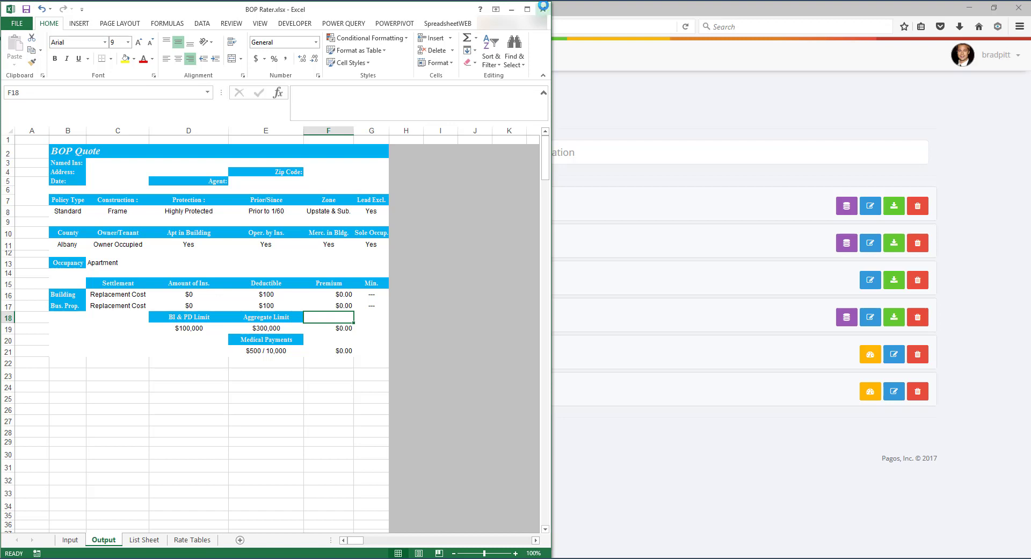
pyautogui.click(543, 9)
# Replace BOP Rater's Excel model with the edited BOP Rater.xlsx from the desktop and save
pyautogui.click(871, 206)
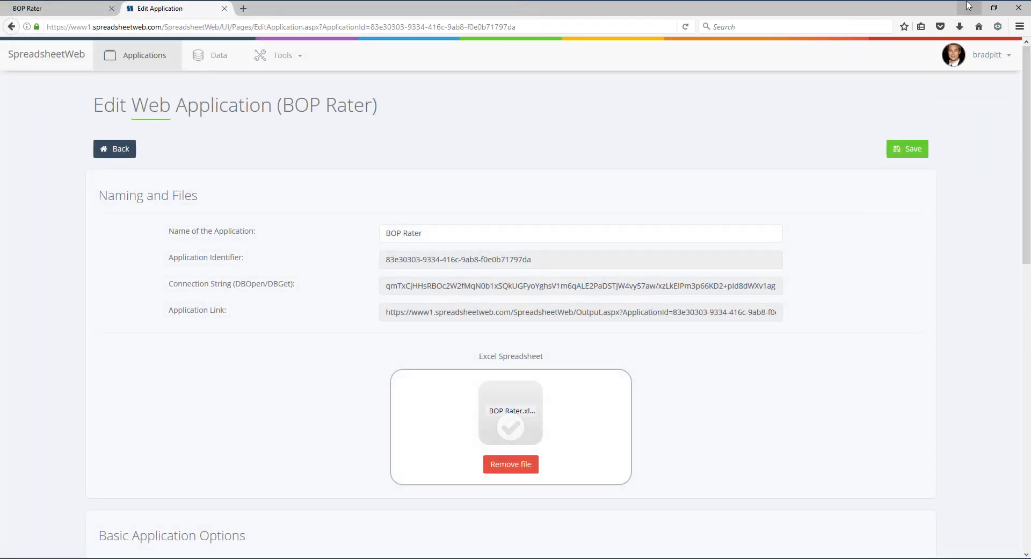
pyautogui.click(969, 8)
pyautogui.moveTo(20, 521); pyautogui.dragTo(424, 431)
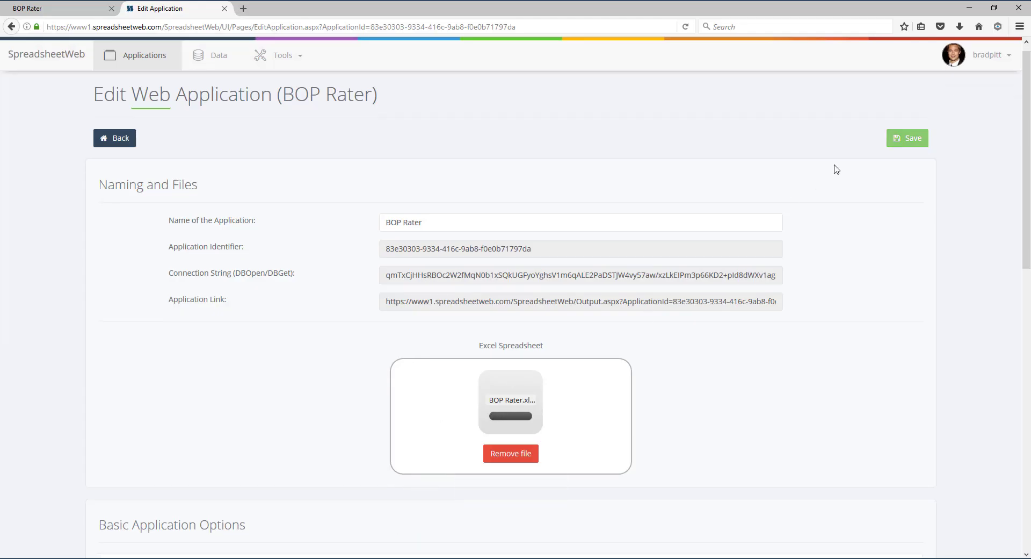
pyautogui.click(904, 139)
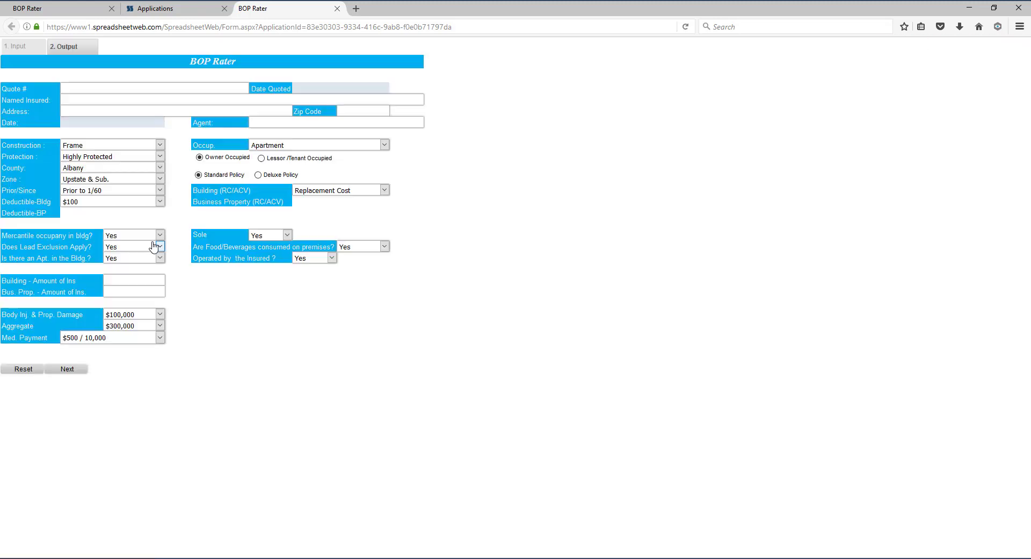
# Enter 100000 building and 200000 business property insurance amounts, then view the BOP Quote output
pyautogui.click(133, 279)
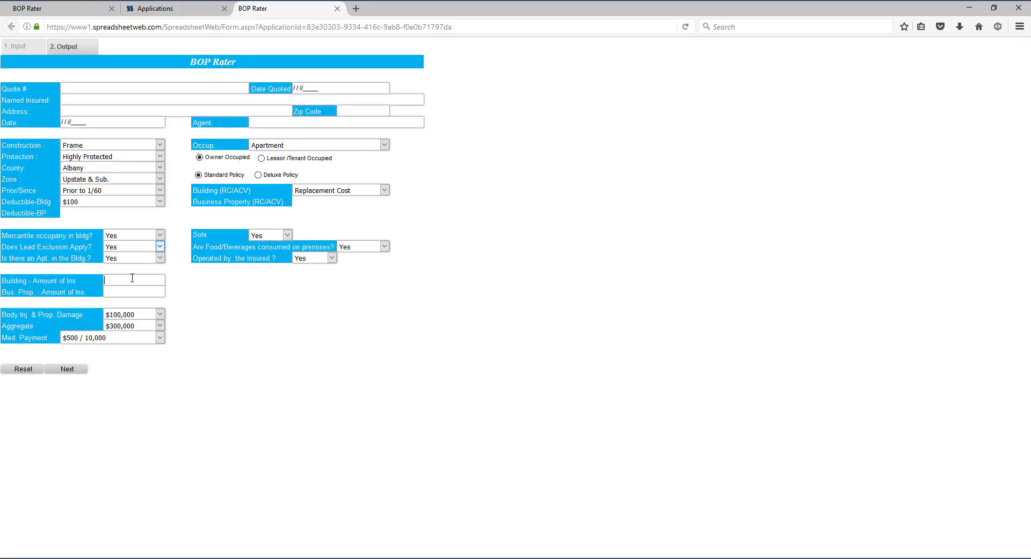
pyautogui.write('100000')
pyautogui.click(142, 290)
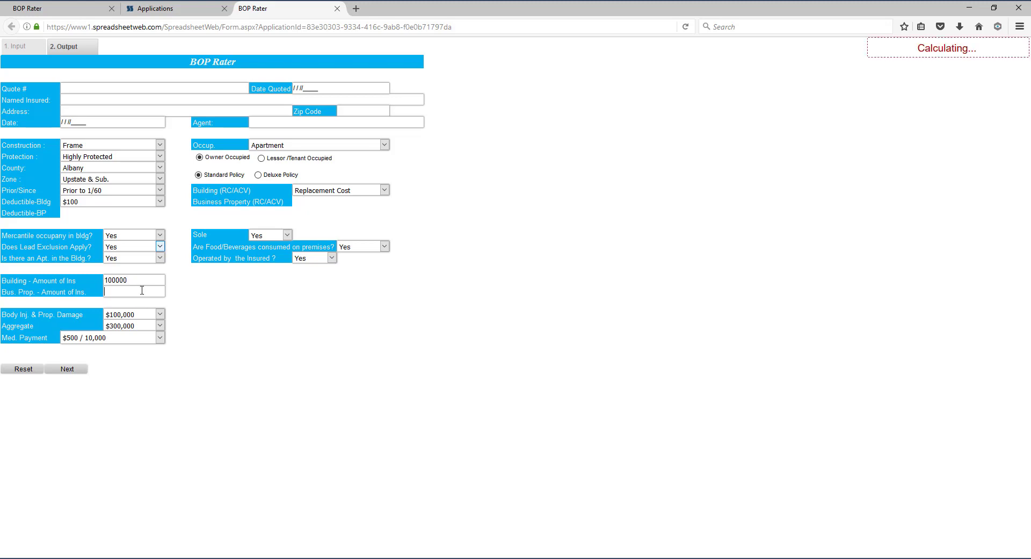
pyautogui.write('2000000')
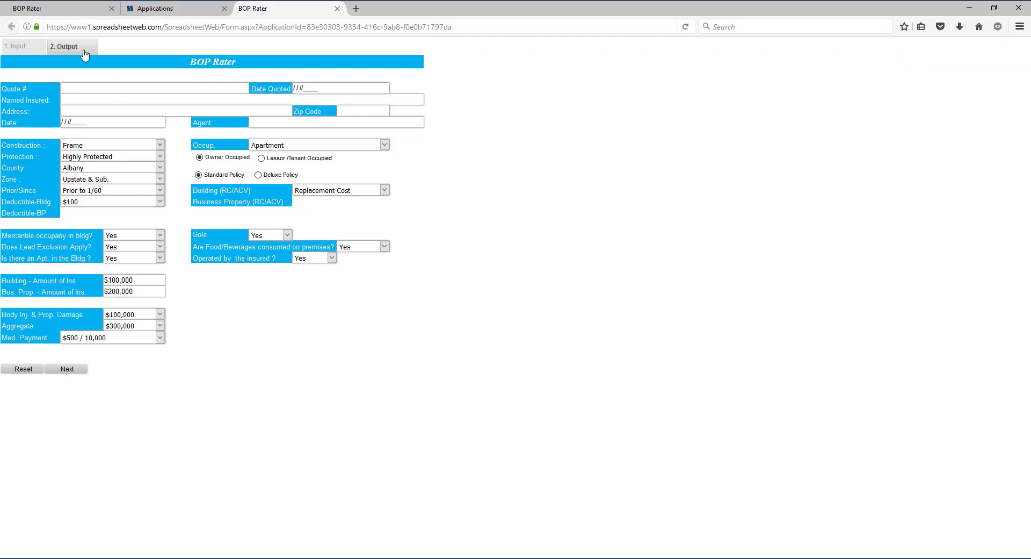
pyautogui.click(83, 50)
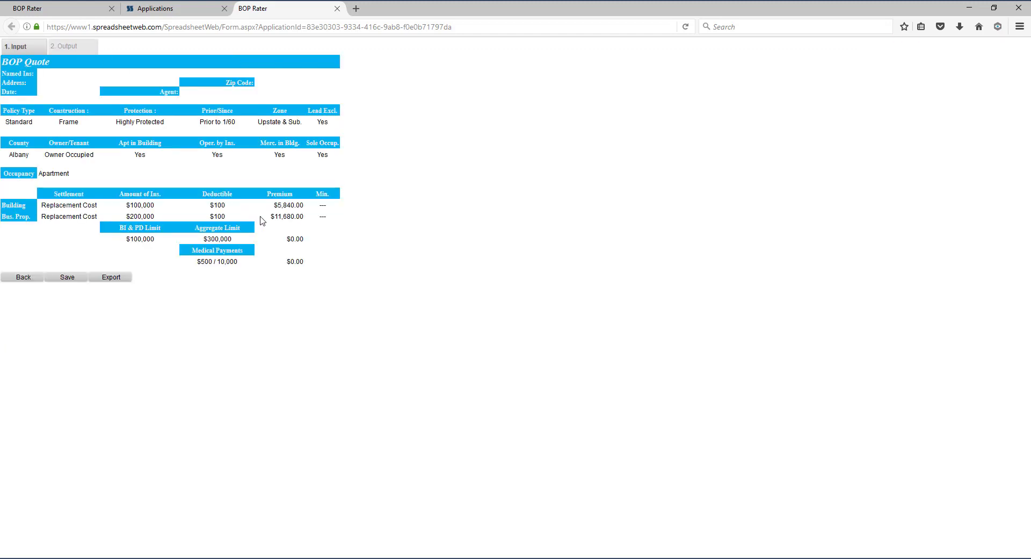